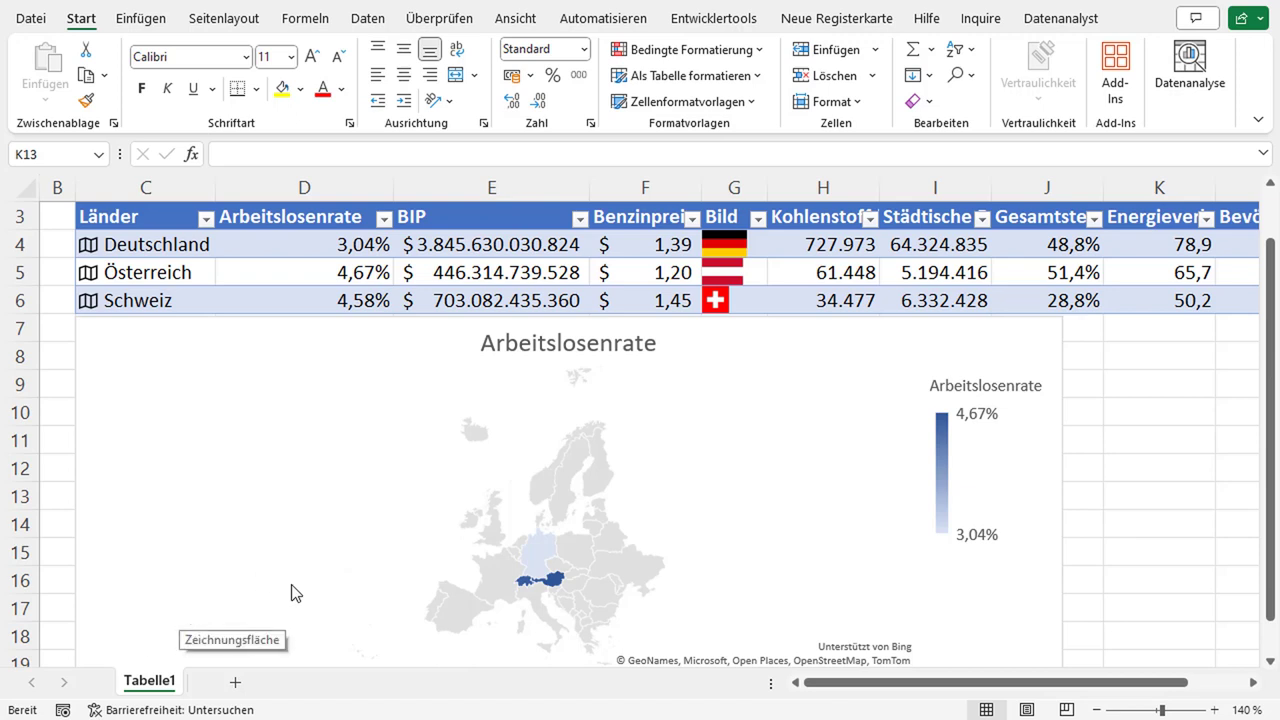
Return to the Tabelle1 cells beside the finished country table and map chart.
left_click(242, 692)
Add a new blank sheet and enter the heading Land in B4.
left_click(236, 682)
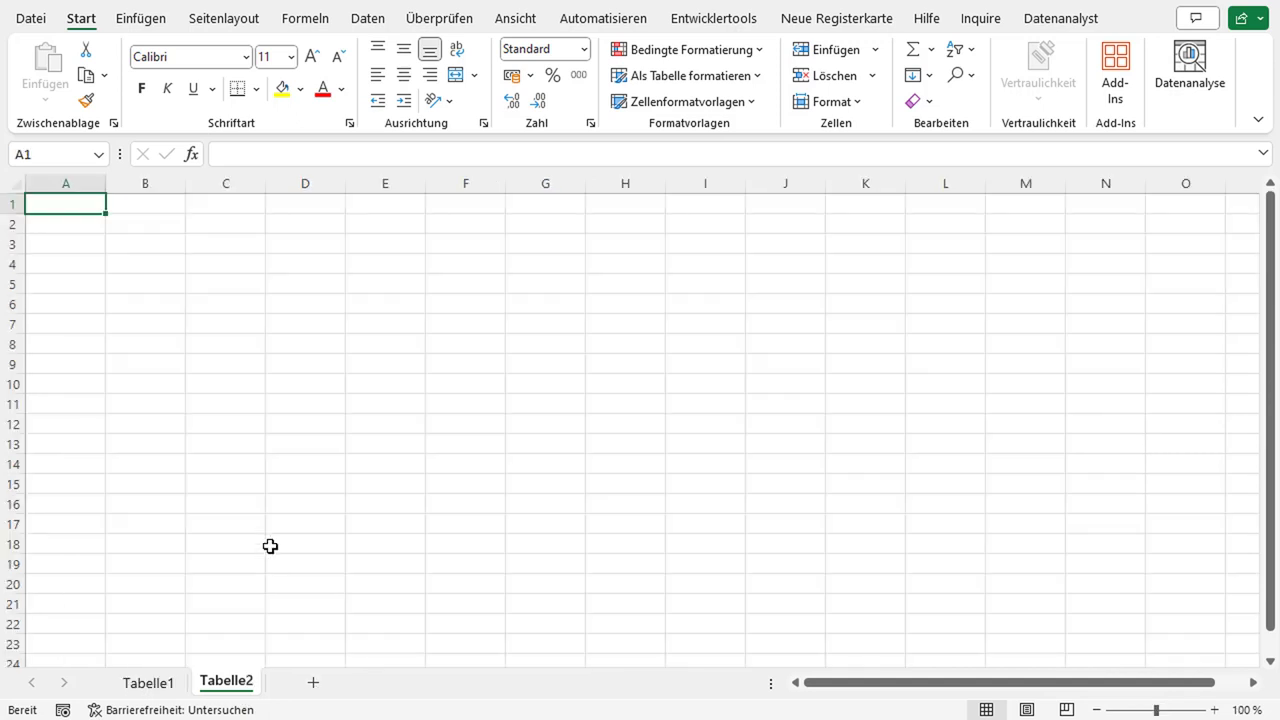
left_click(162, 256)
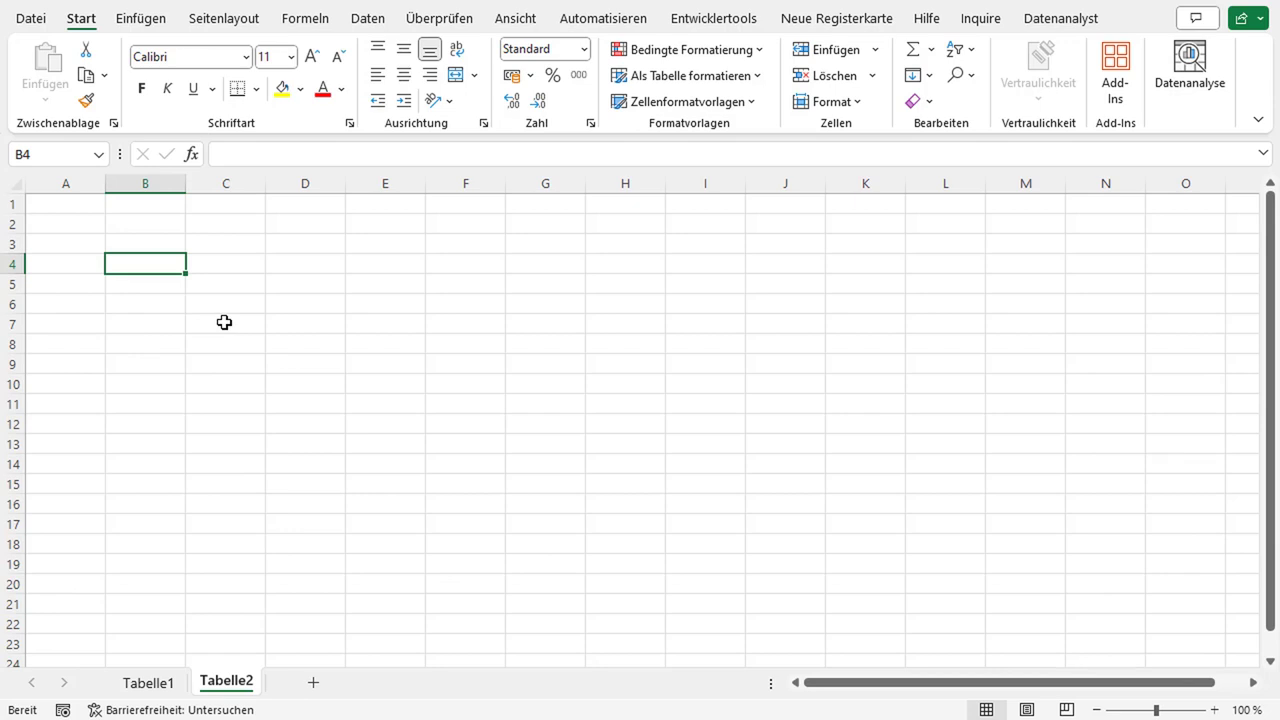
type("Land")
key("Return")
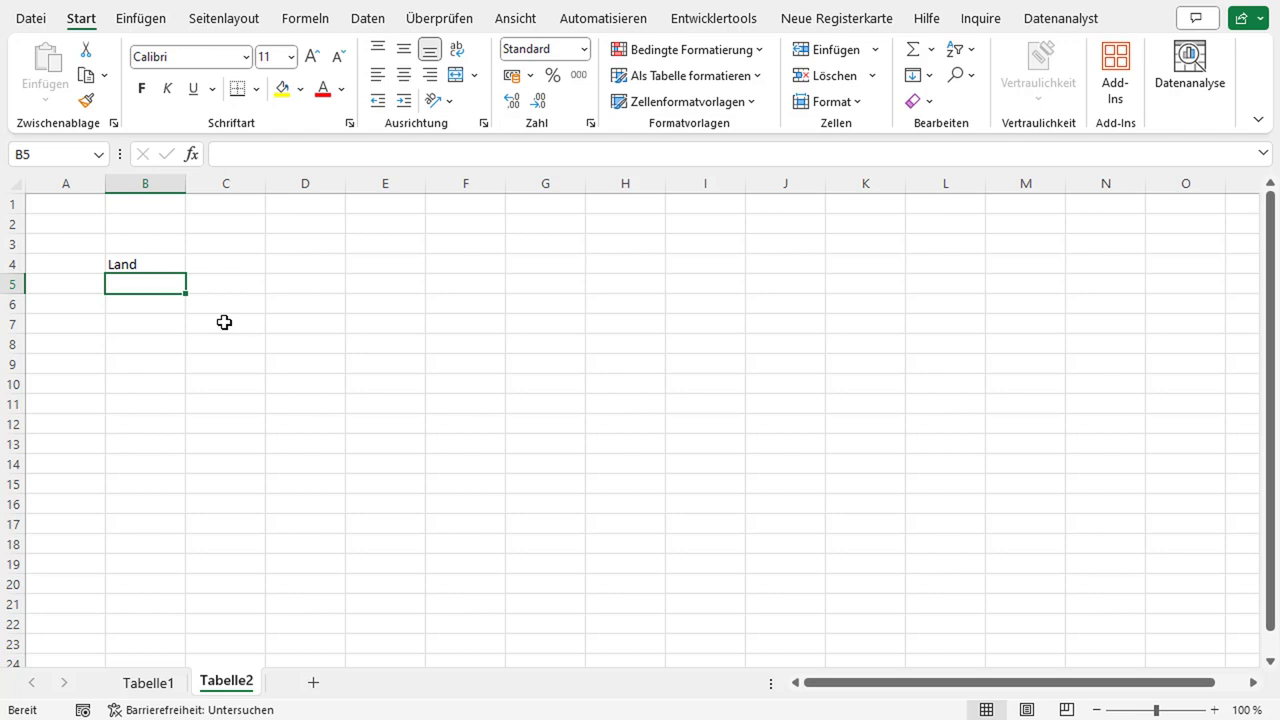
List Deutschland, Österreich, Schweiz and Italien below the heading, correcting Italien's capitalisation.
type("Deutschland")
key("Return")
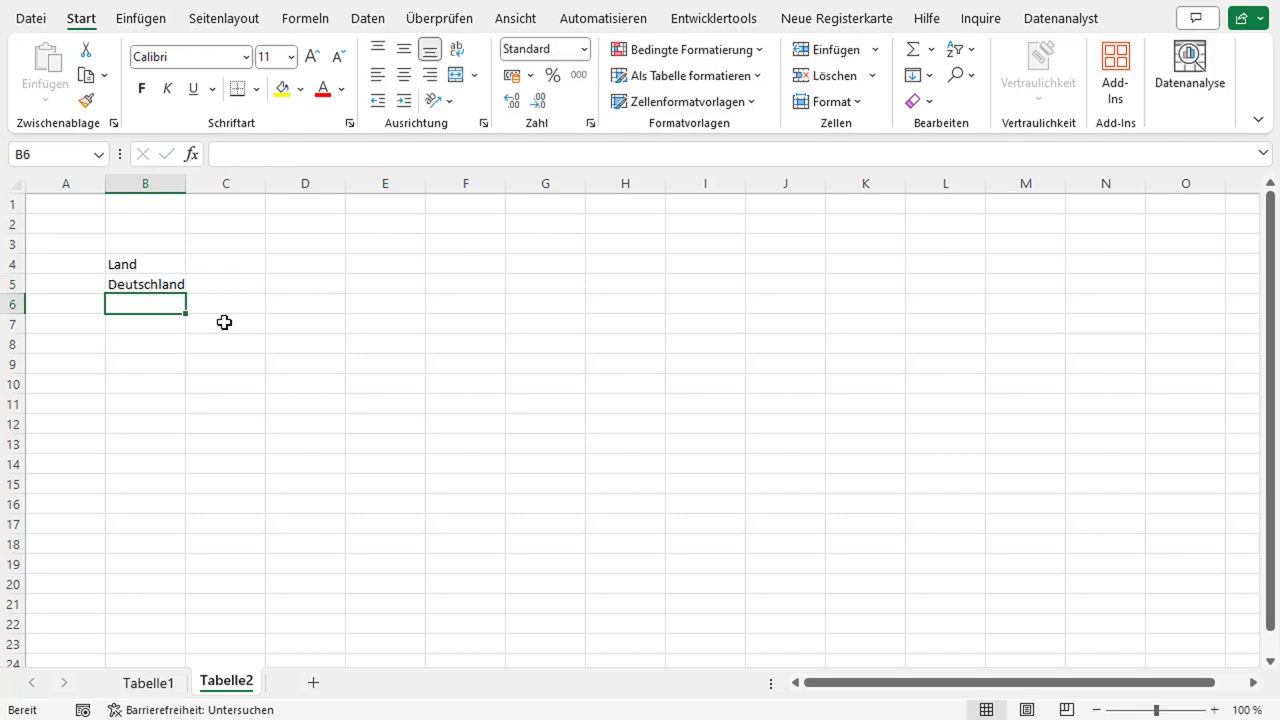
type("Österrei")
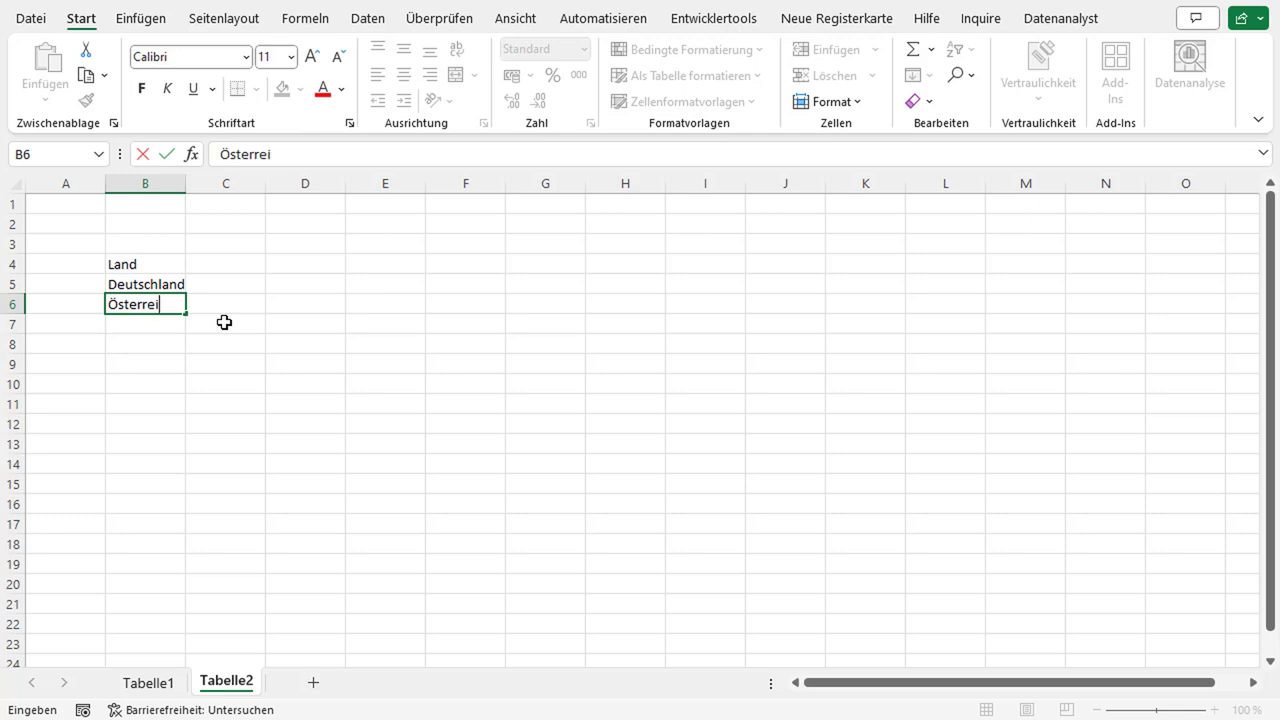
type("ch")
key("Return")
type("Schweiz")
key("Return")
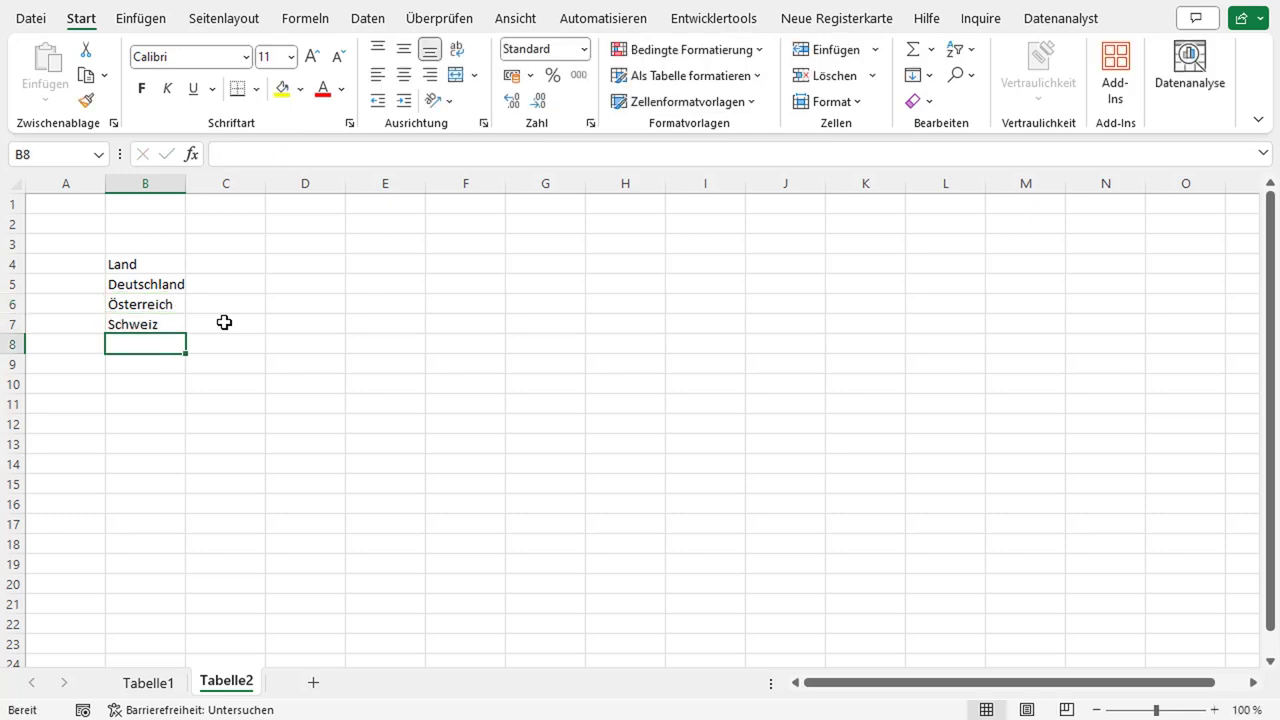
type("italien")
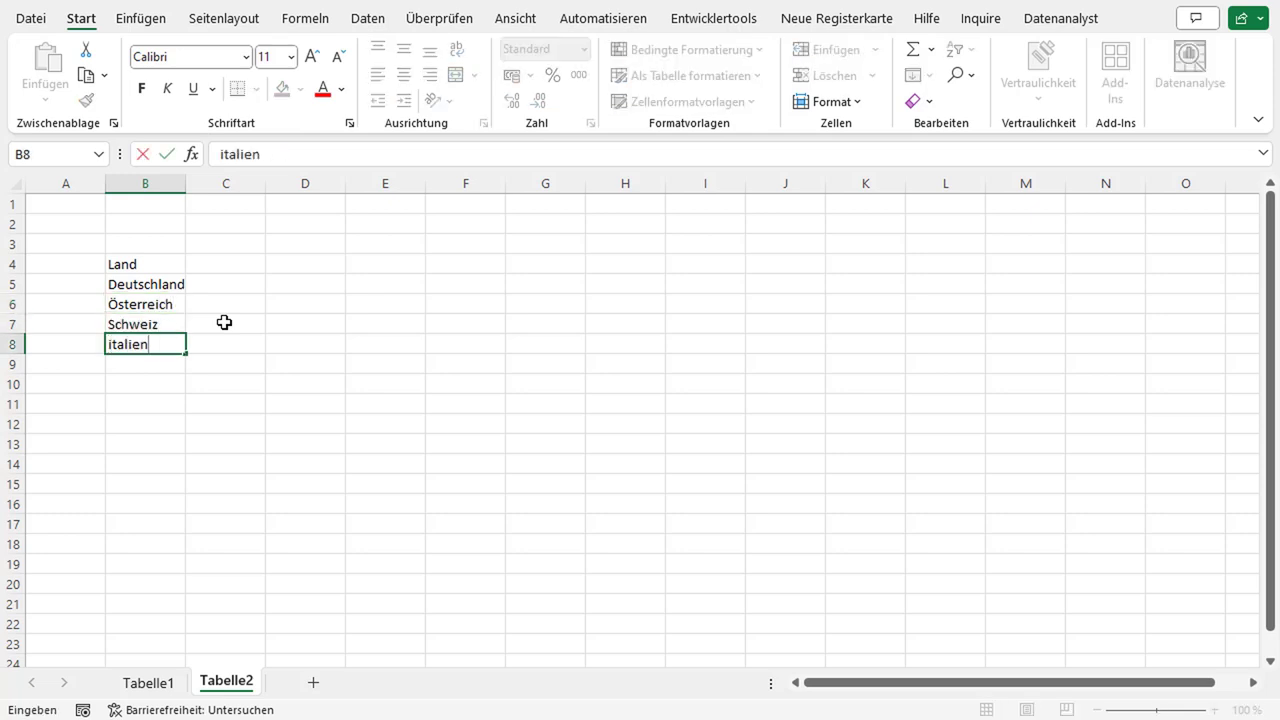
key("BackSpace")
key("BackSpace")
key("BackSpace")
key("BackSpace")
type("Ital")
type("ien")
key("Return")
key("Up")
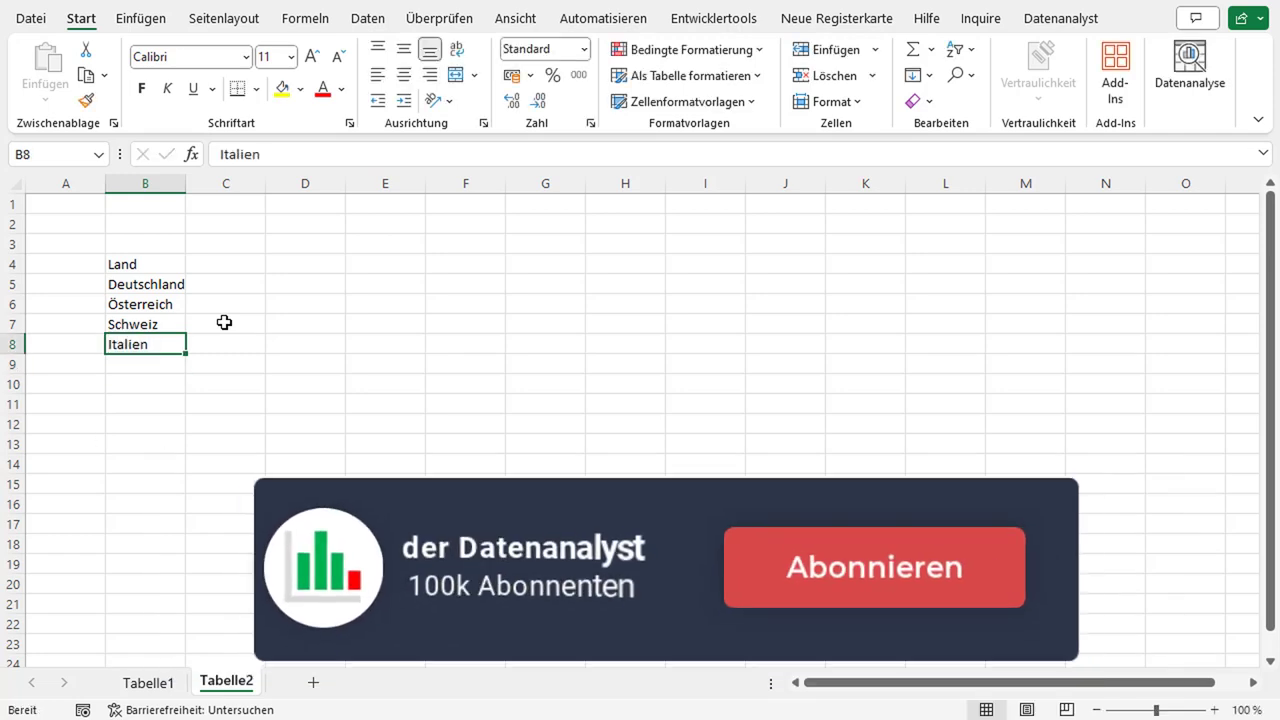
left_click(137, 263)
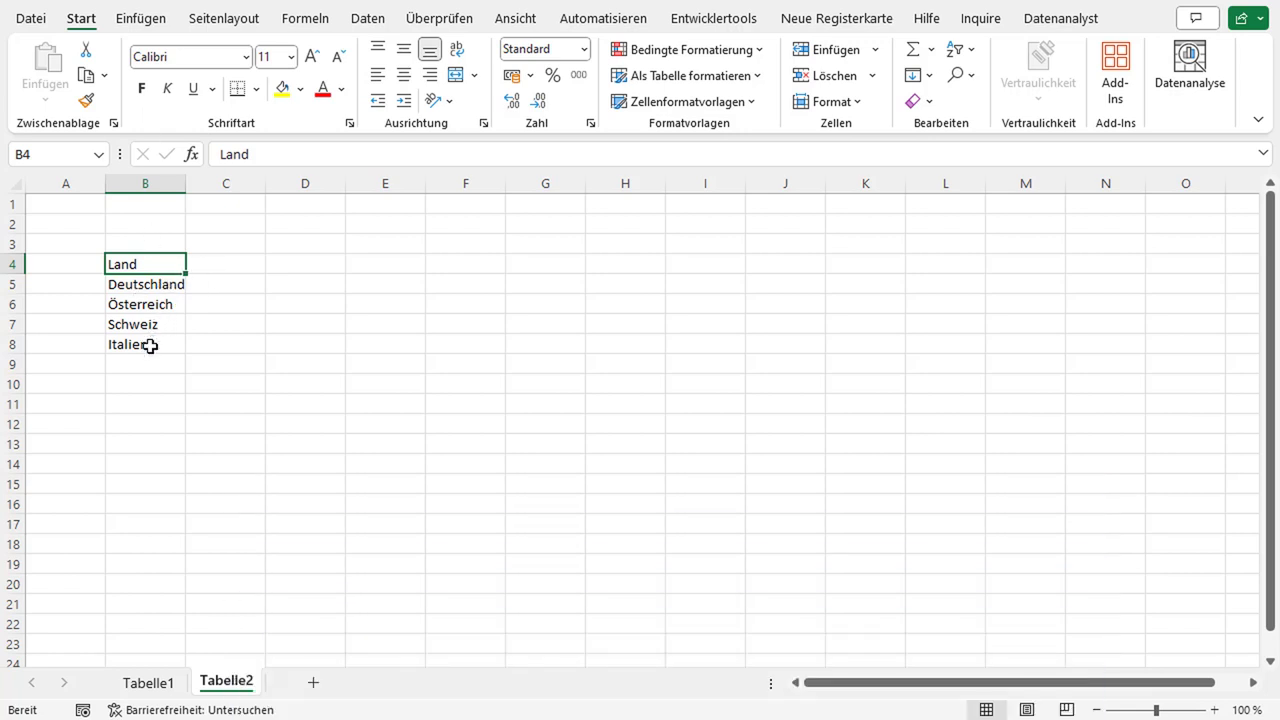
Format B4:B8 as a table with a header row, then select the country cells B5:B8.
left_click_drag(150, 346, 148, 258)
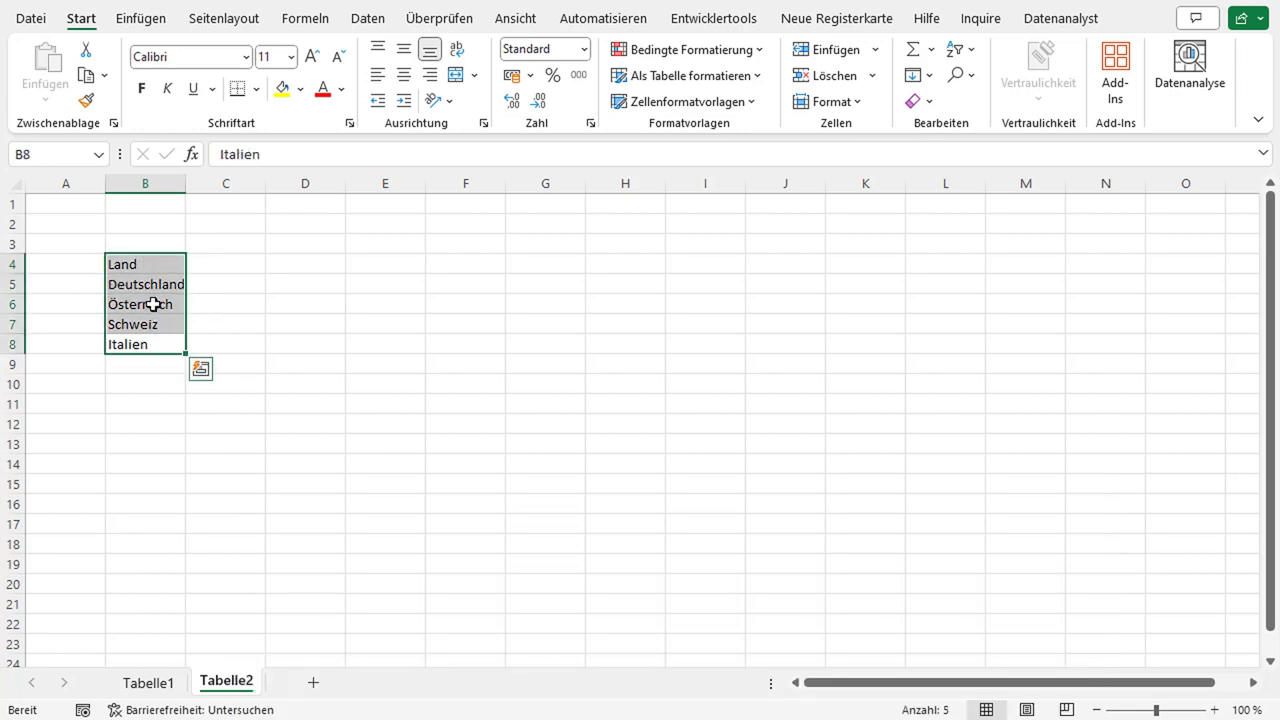
left_click(150, 22)
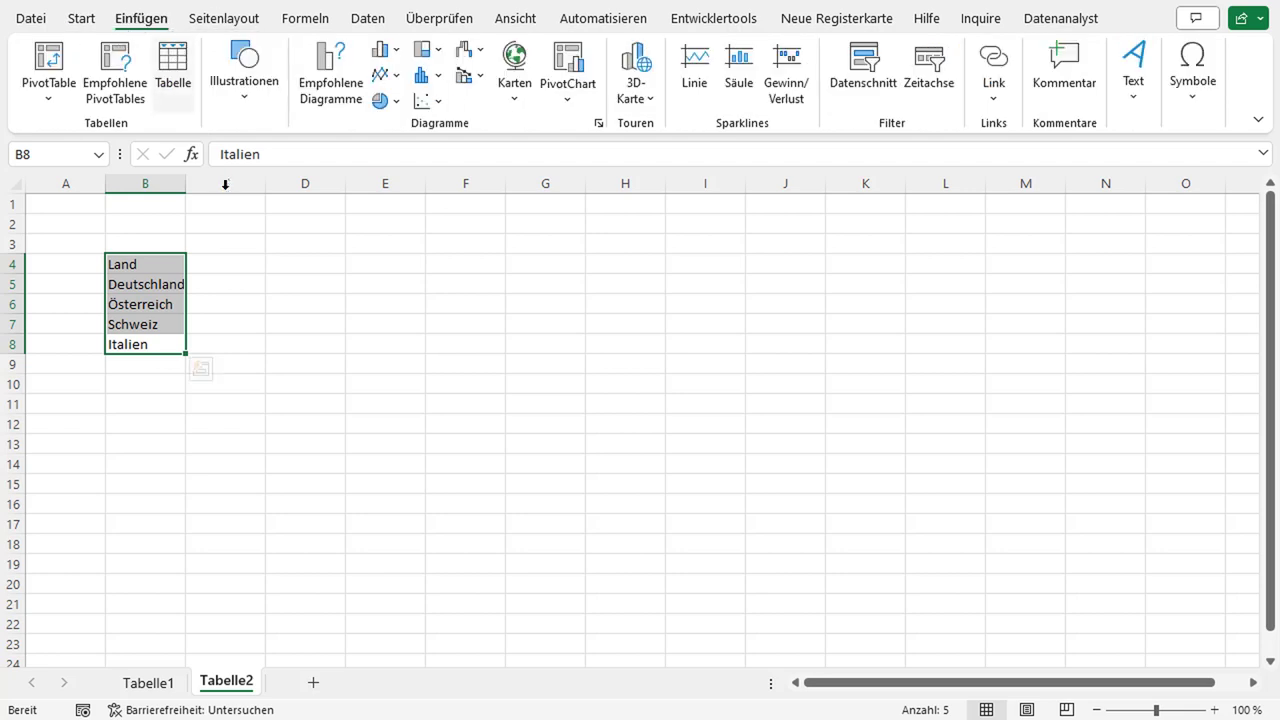
left_click(183, 66)
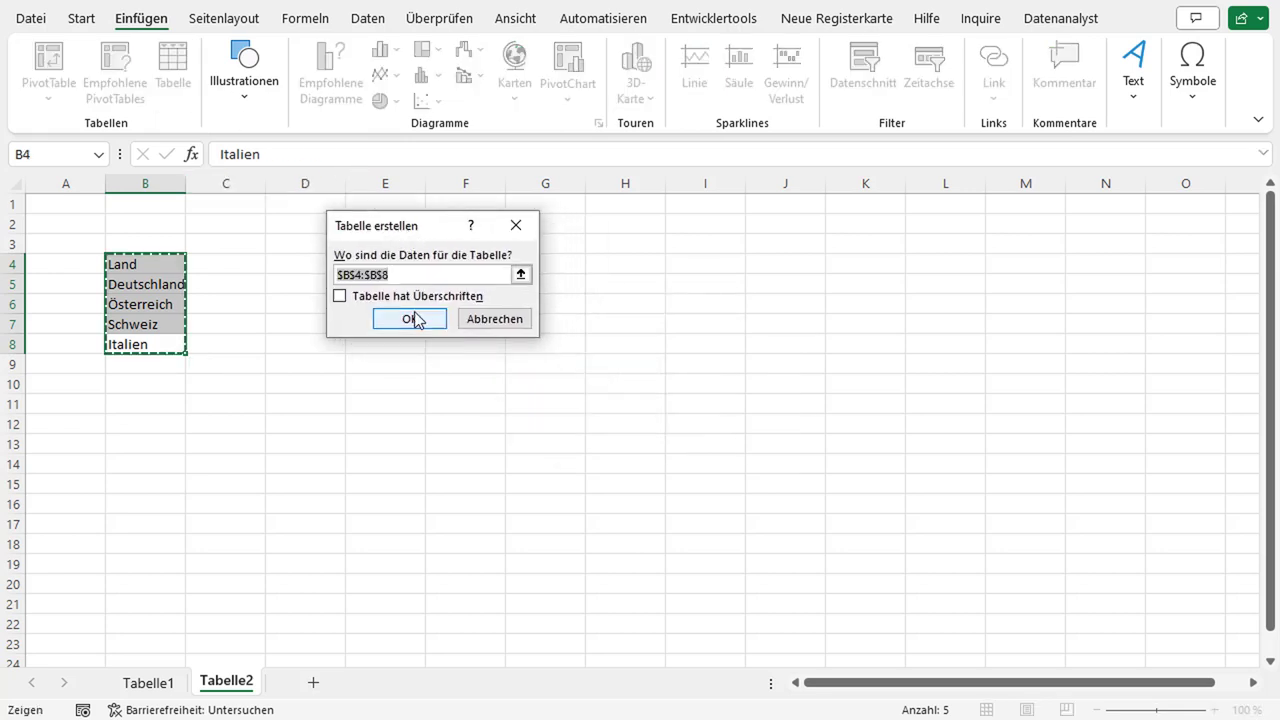
left_click(382, 298)
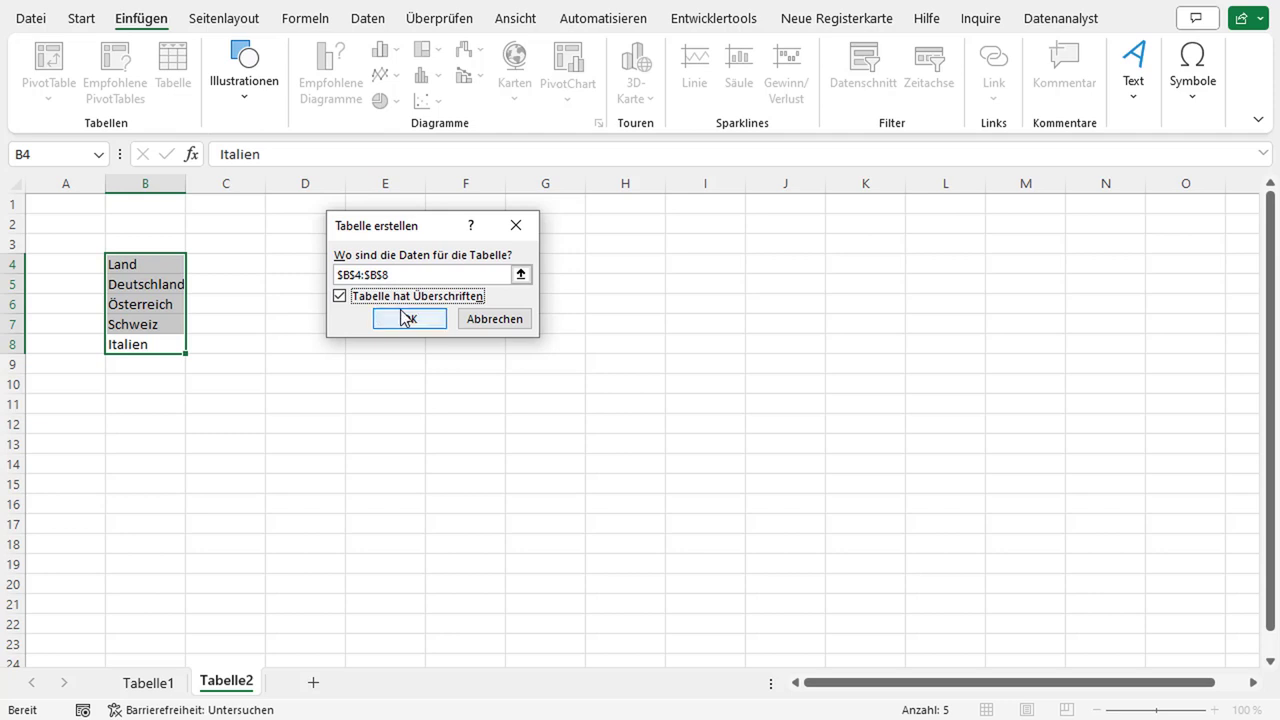
left_click(411, 327)
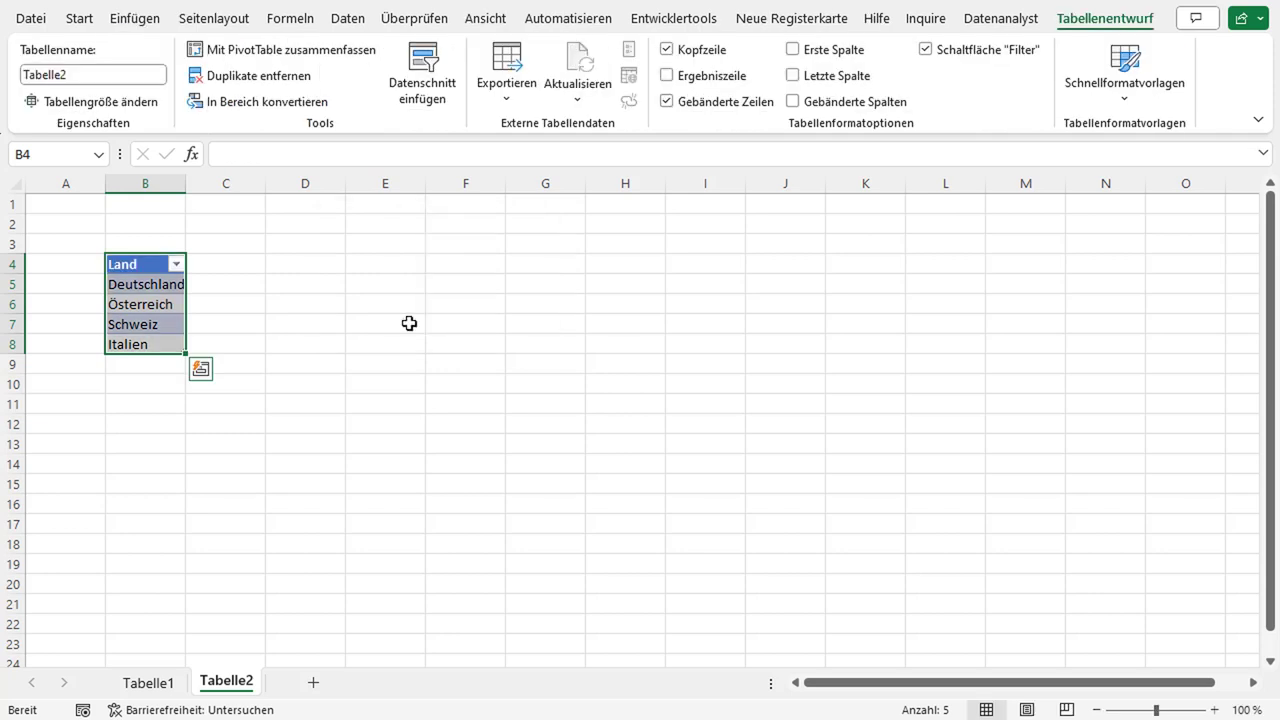
left_click(149, 304)
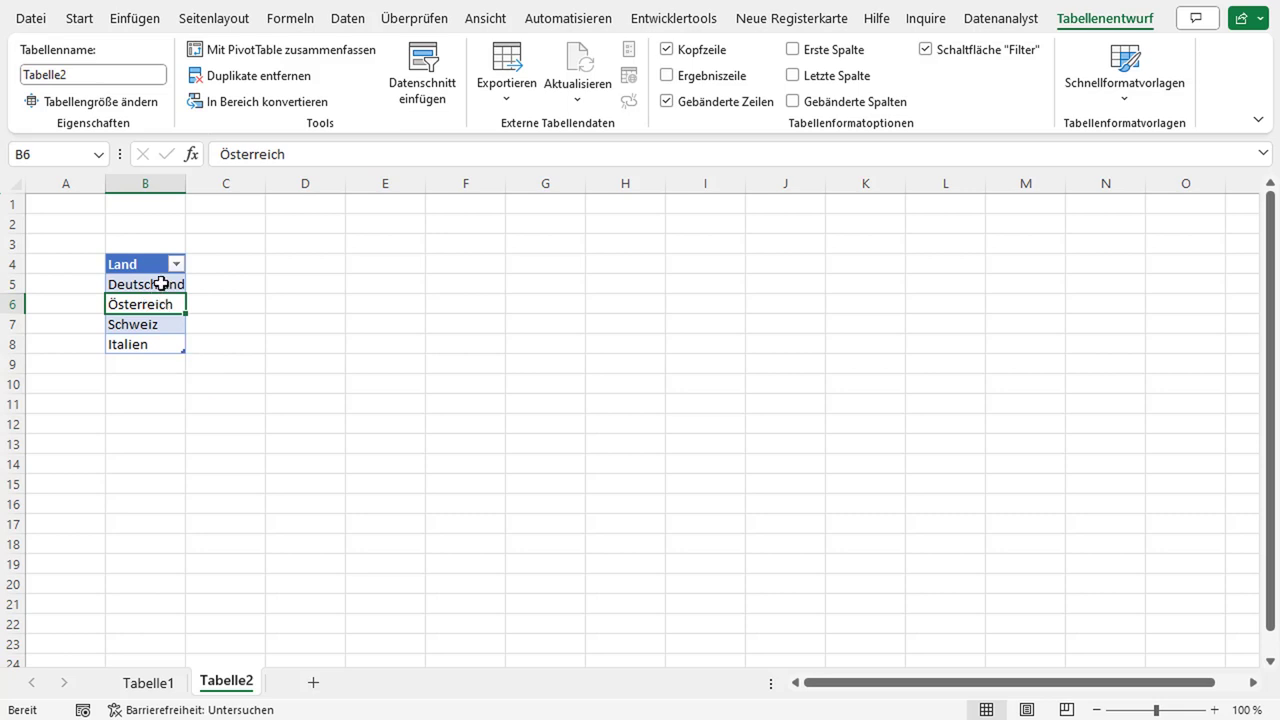
left_click_drag(161, 284, 161, 324)
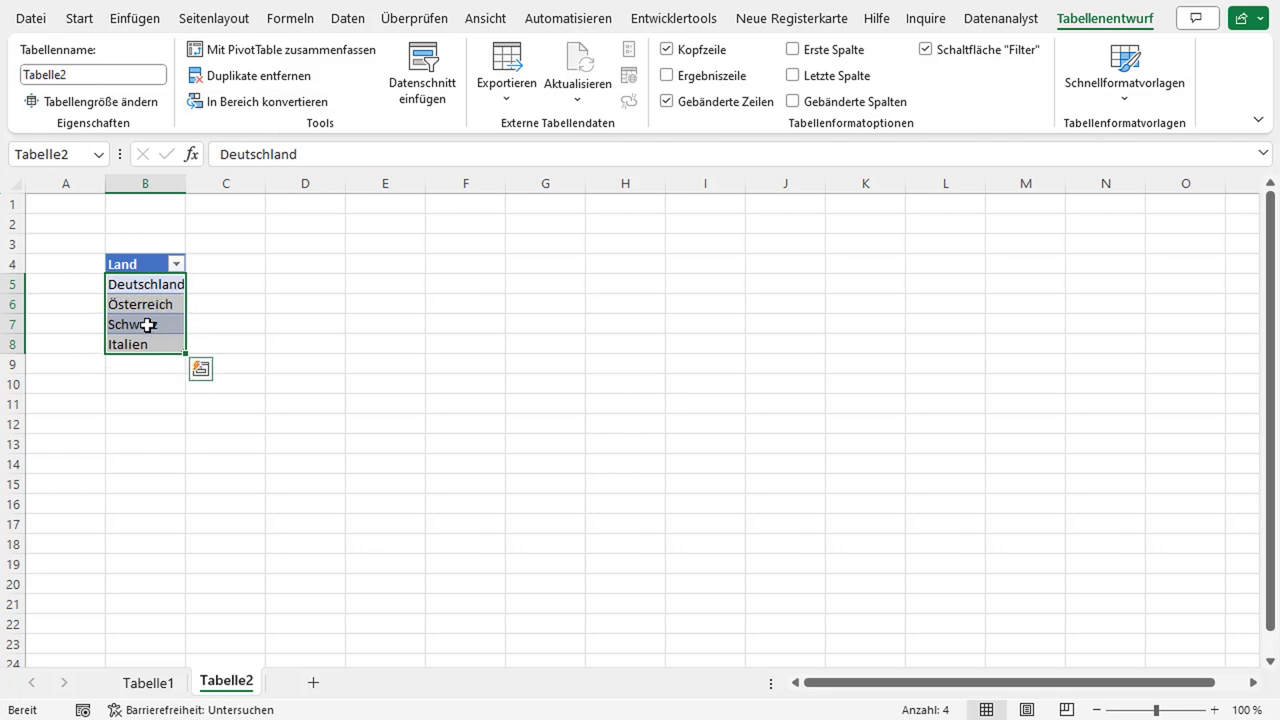
Convert the four country names to the Geografie data type and autofit column B.
left_click(347, 22)
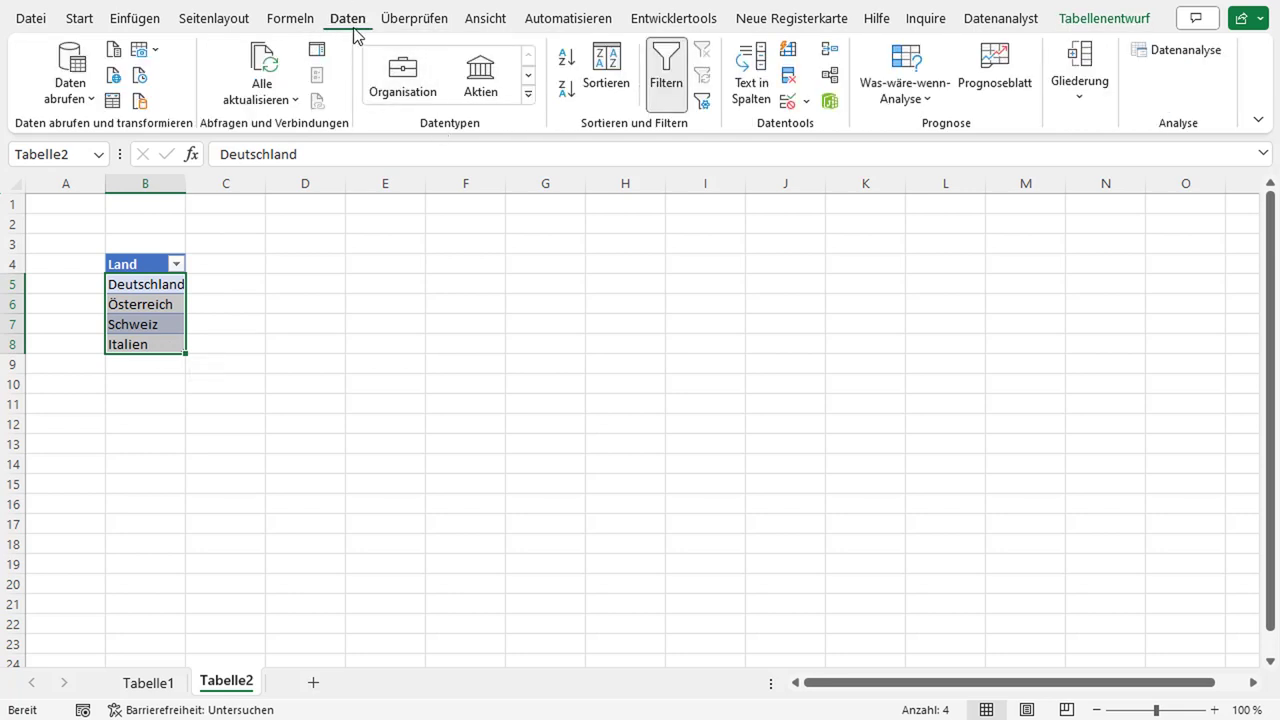
left_click(528, 95)
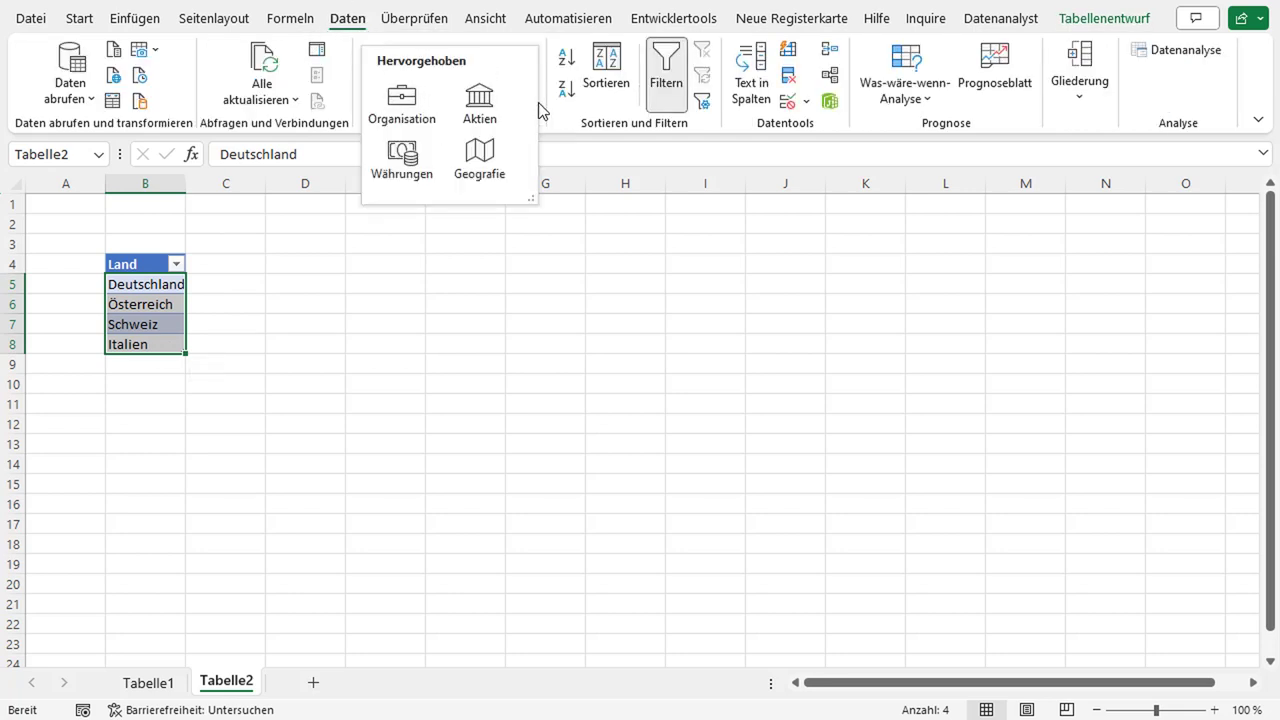
left_click(559, 124)
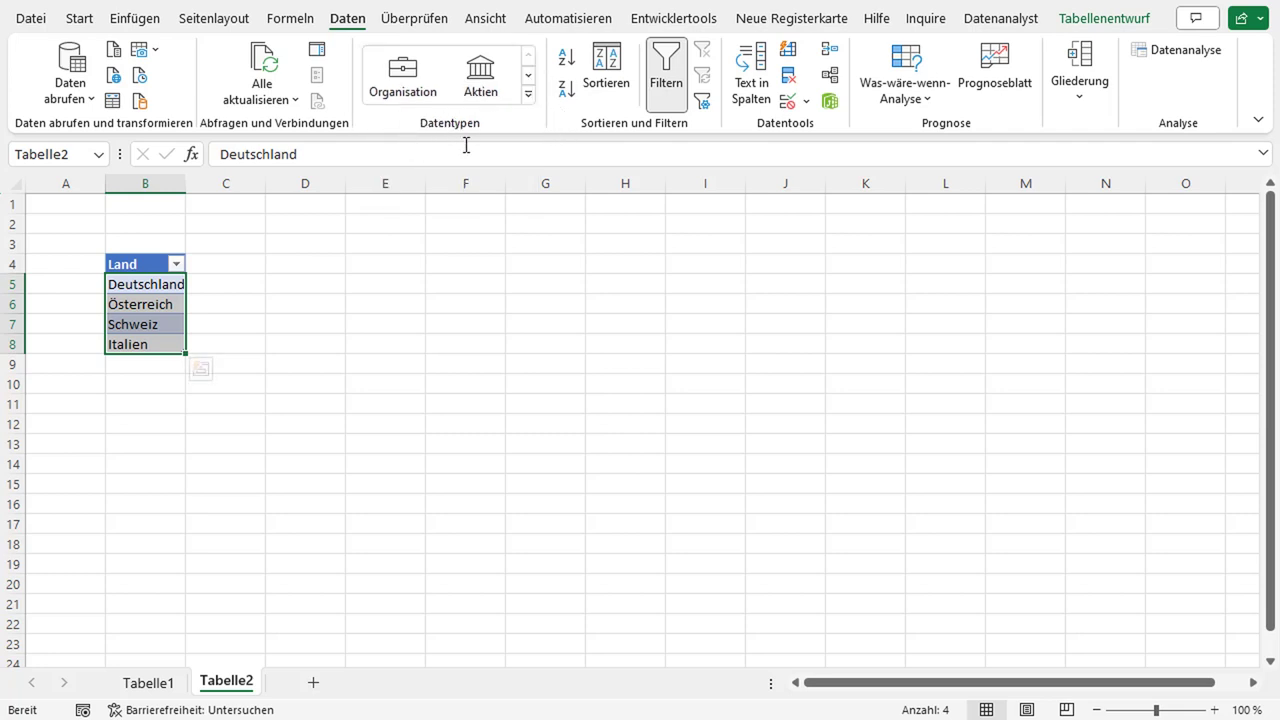
left_click(528, 93)
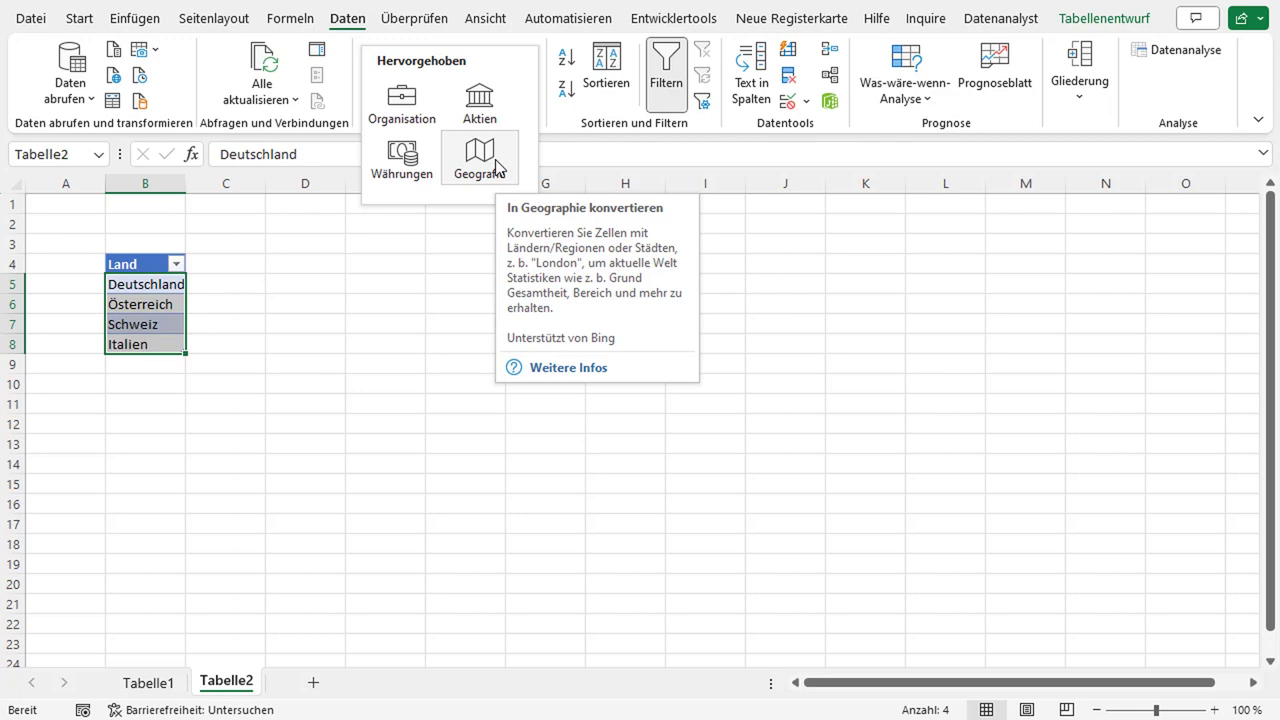
left_click(480, 155)
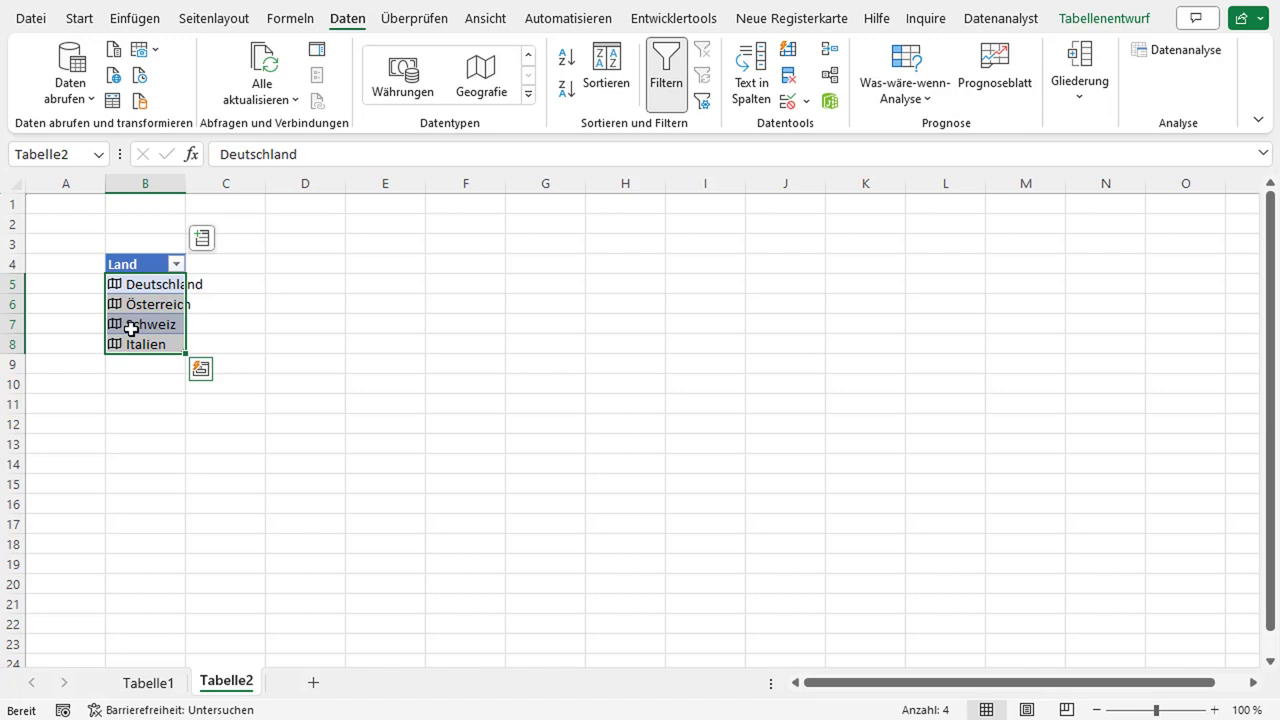
double_click(186, 183)
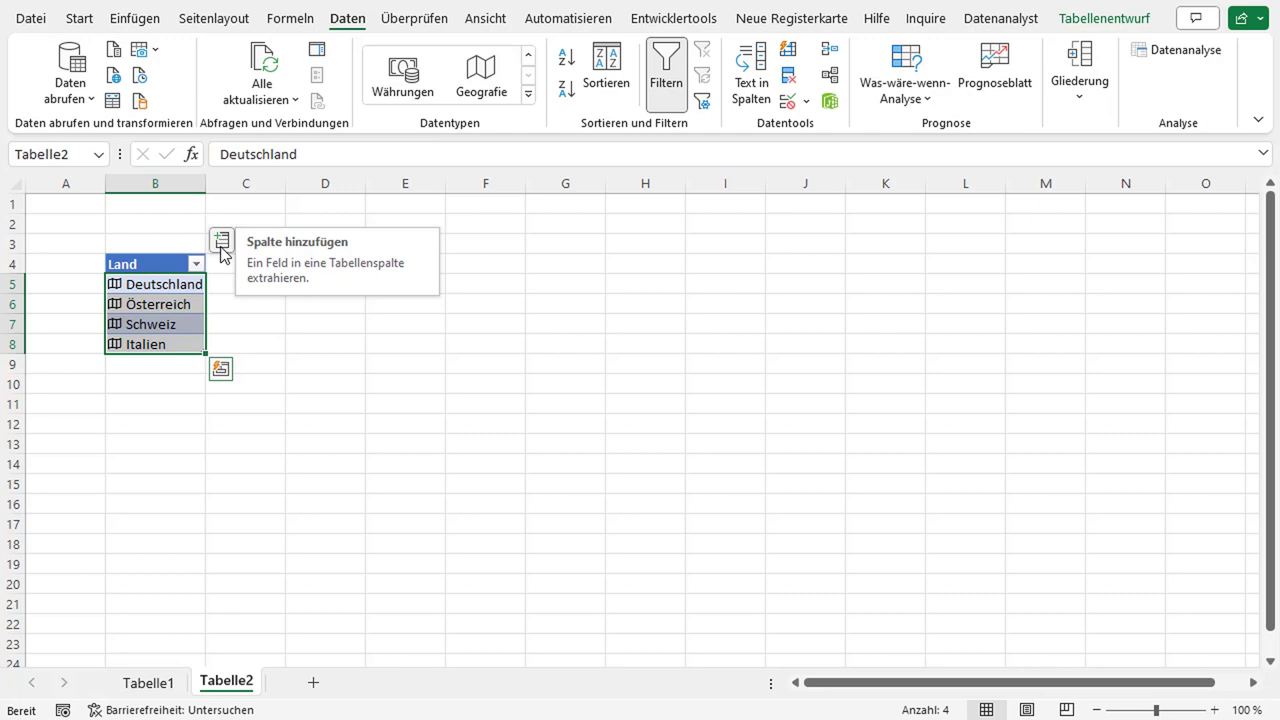
left_click(222, 243)
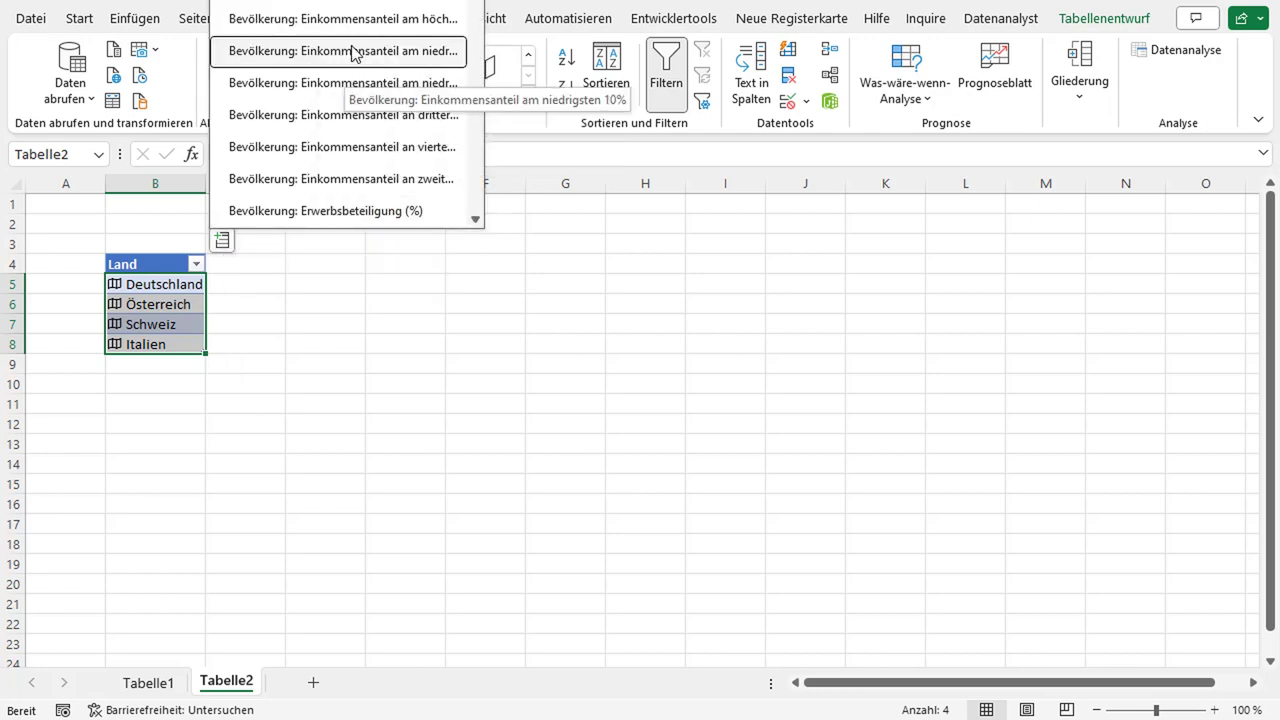
scroll(351, 51, "down", 2)
scroll(333, 90, "up", 2)
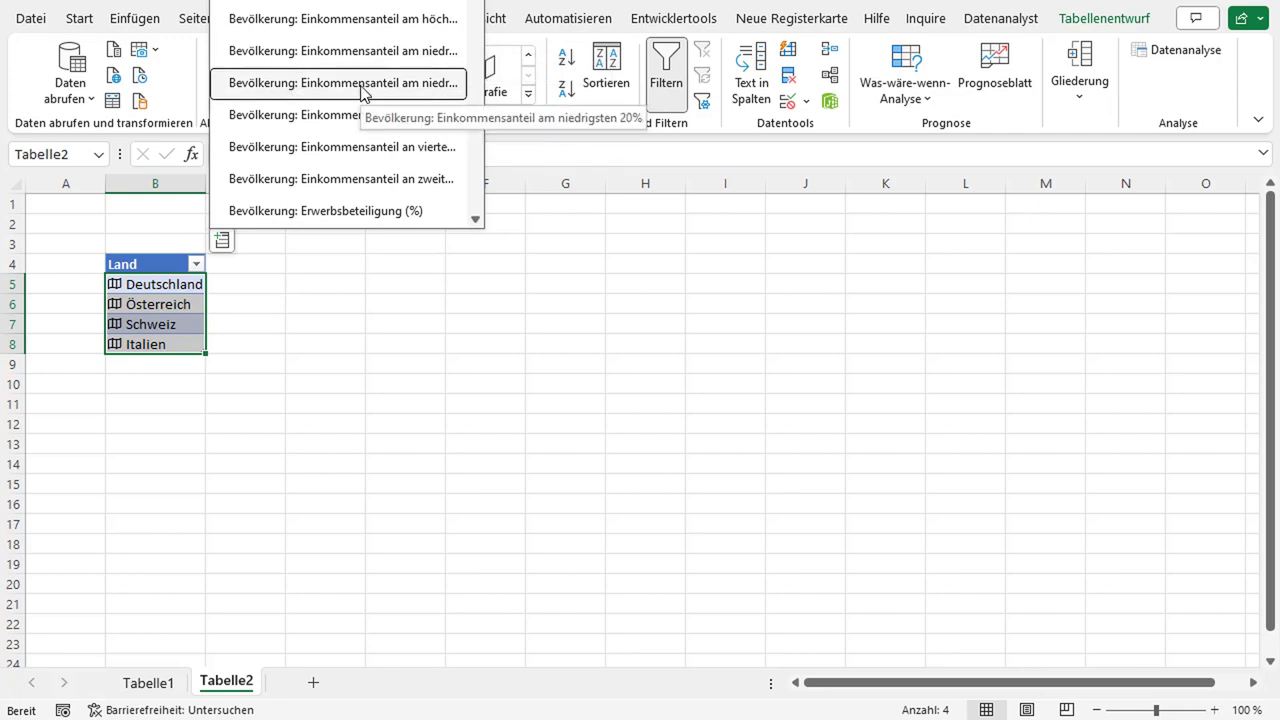
scroll(360, 100, "down", 3)
scroll(370, 100, "down", 2)
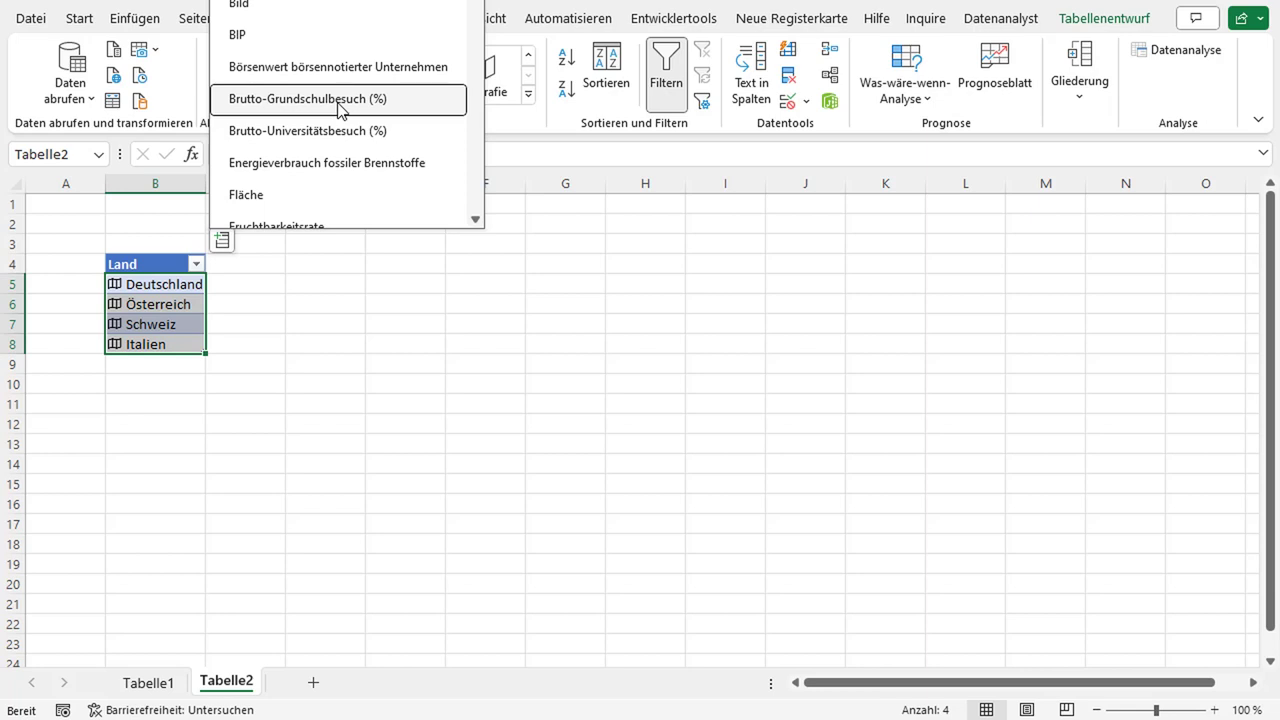
scroll(360, 100, "up", 1)
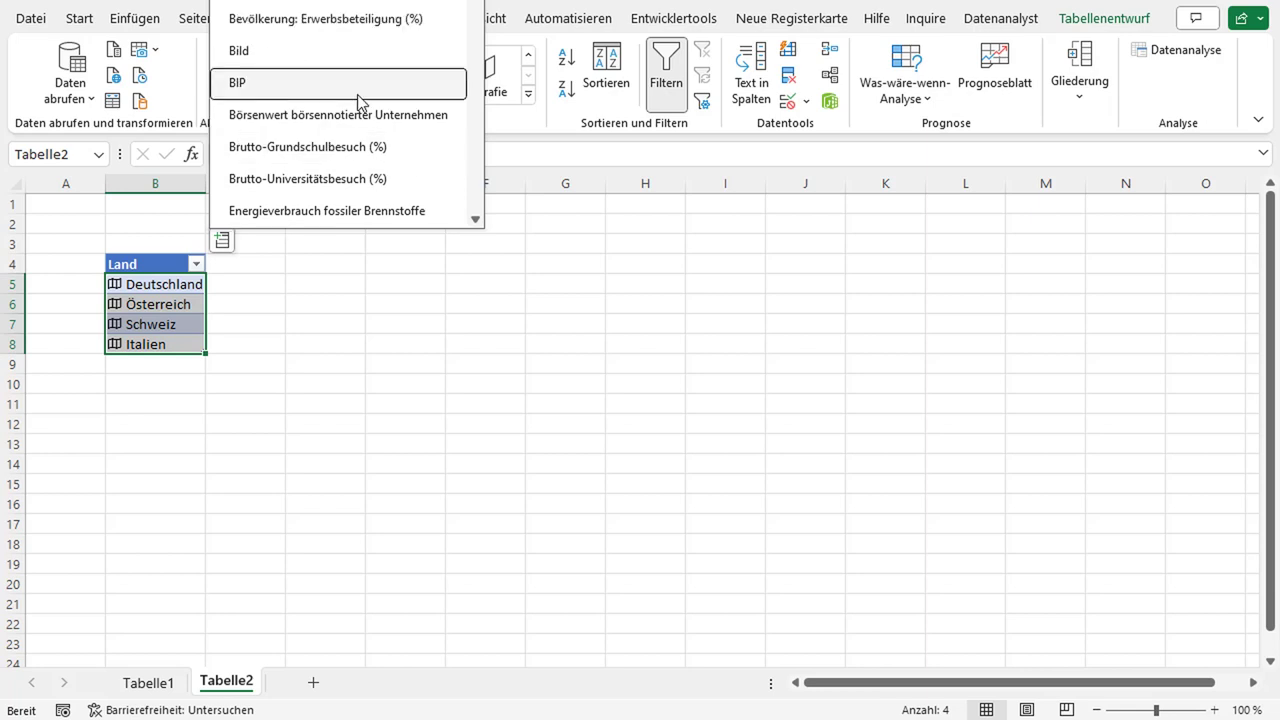
scroll(348, 80, "down", 1)
scroll(352, 100, "down", 1)
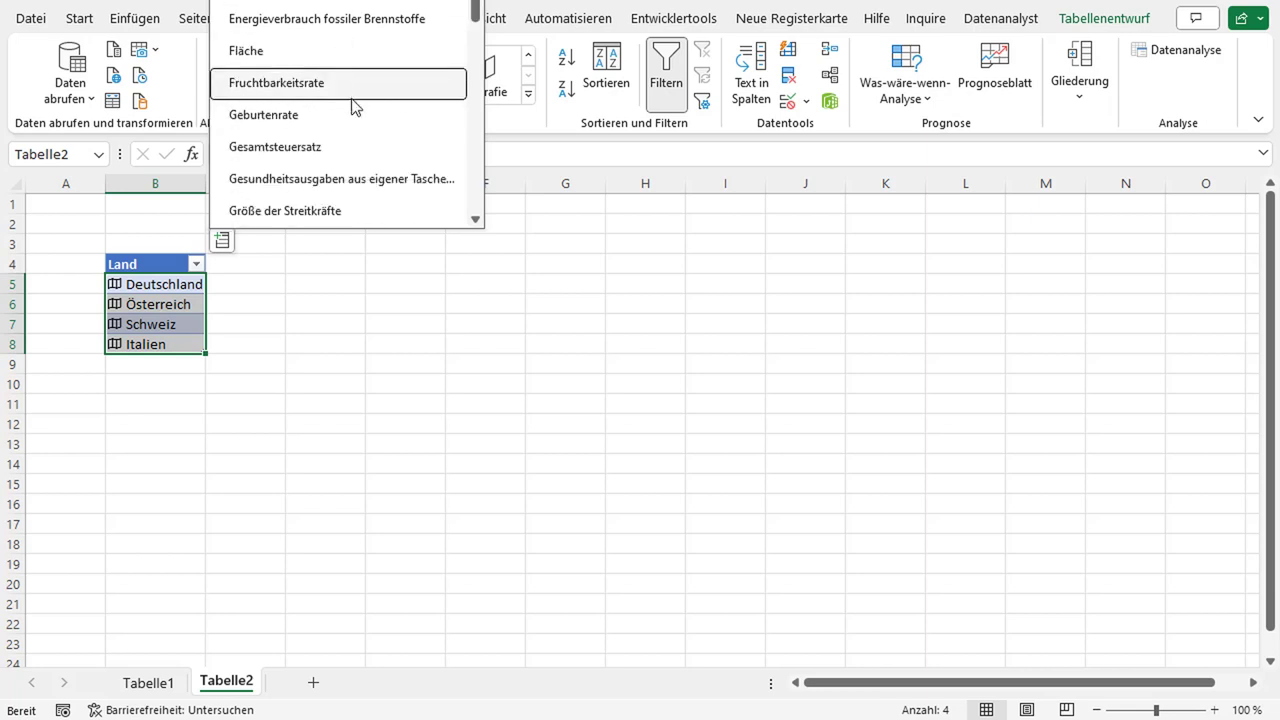
scroll(352, 106, "down", 2)
scroll(352, 106, "down", 1)
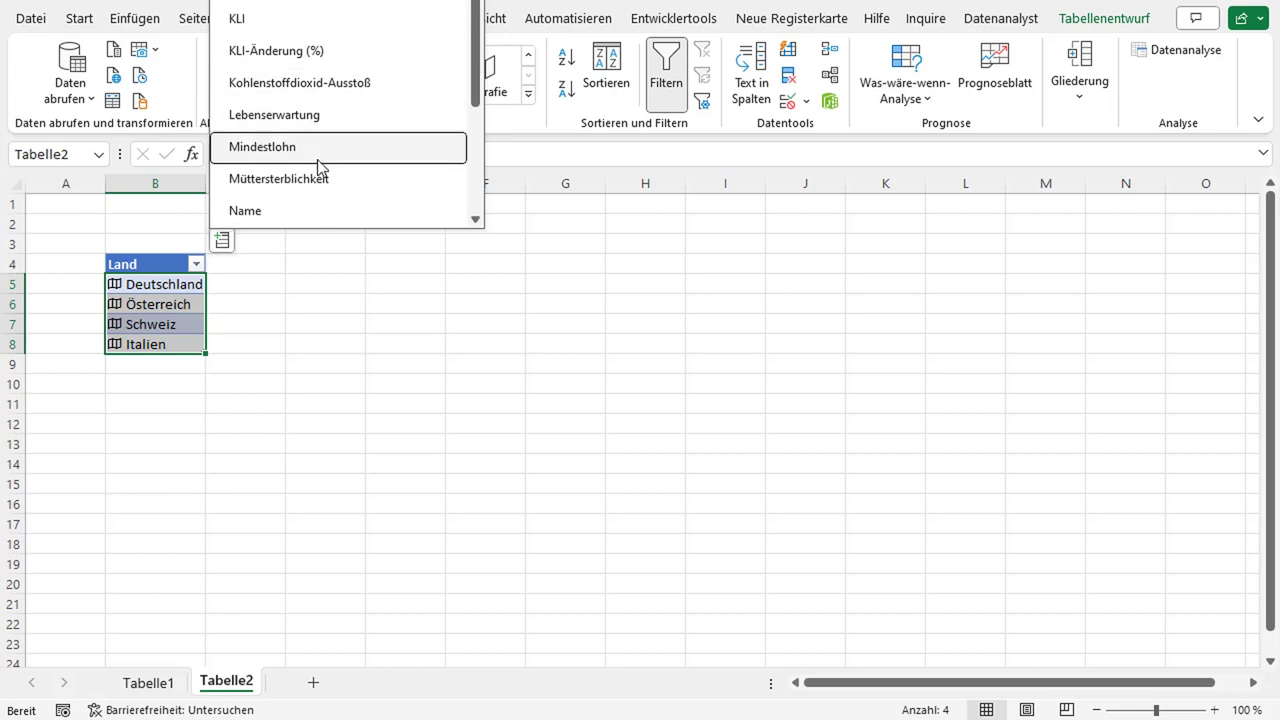
scroll(362, 195, "down", 1)
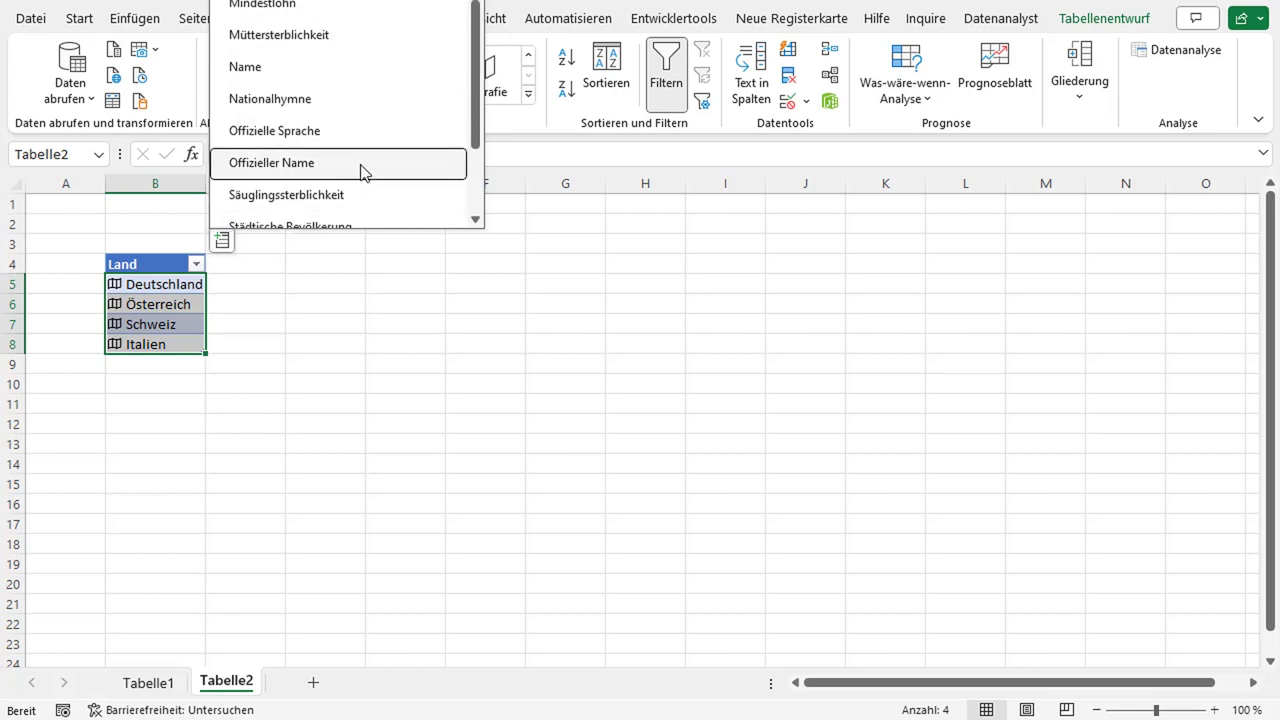
scroll(364, 162, "up", 2)
scroll(366, 155, "up", 1)
scroll(366, 148, "up", 1)
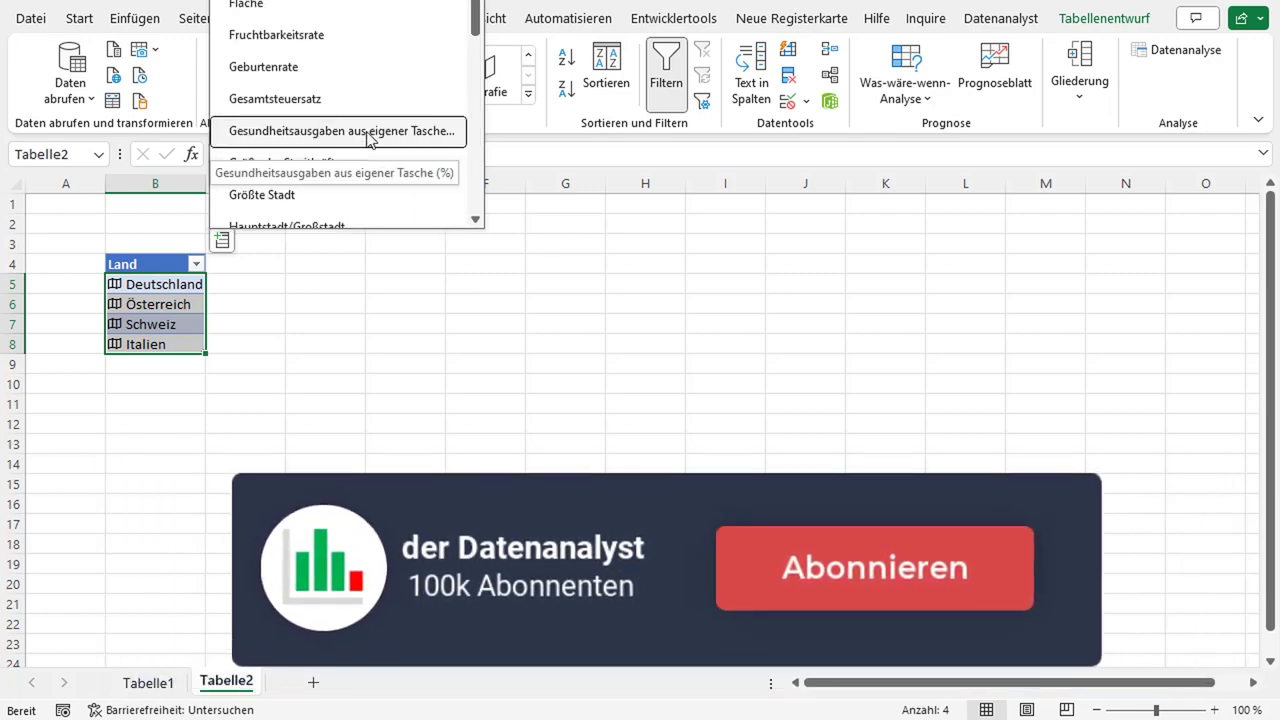
scroll(368, 142, "up", 1)
scroll(360, 127, "up", 2)
scroll(350, 115, "up", 1)
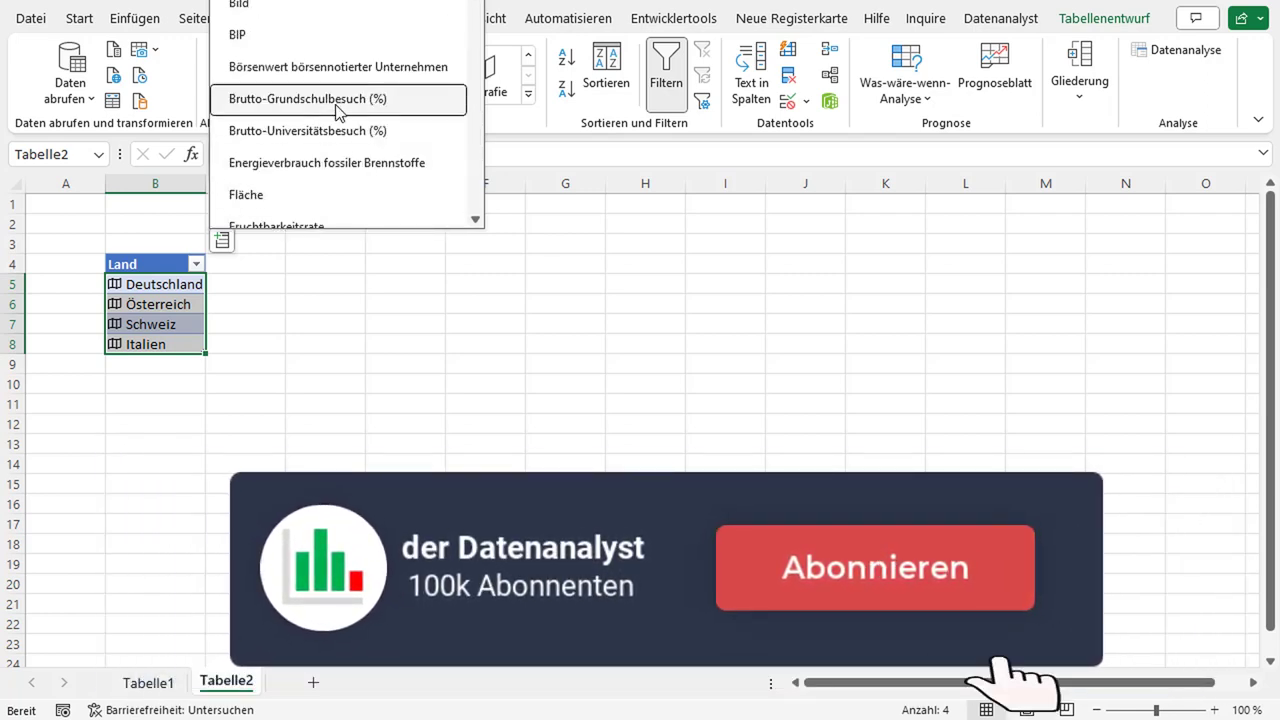
left_click(313, 46)
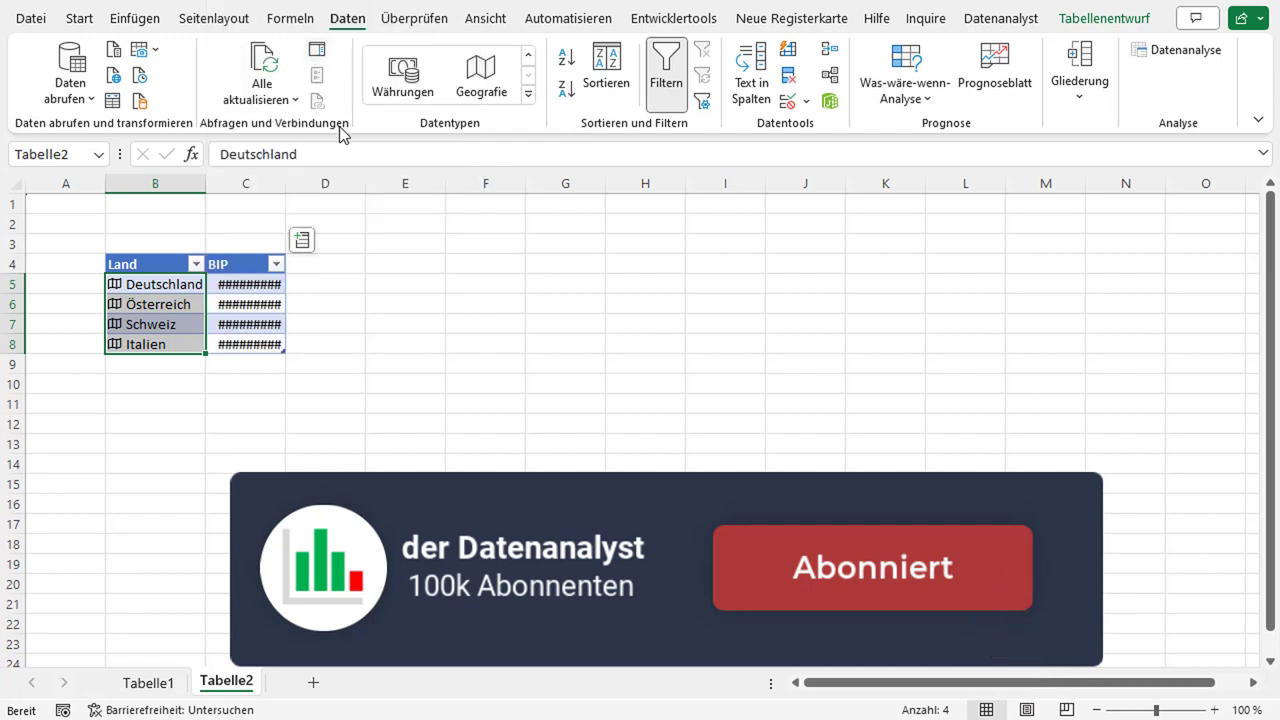
double_click(287, 182)
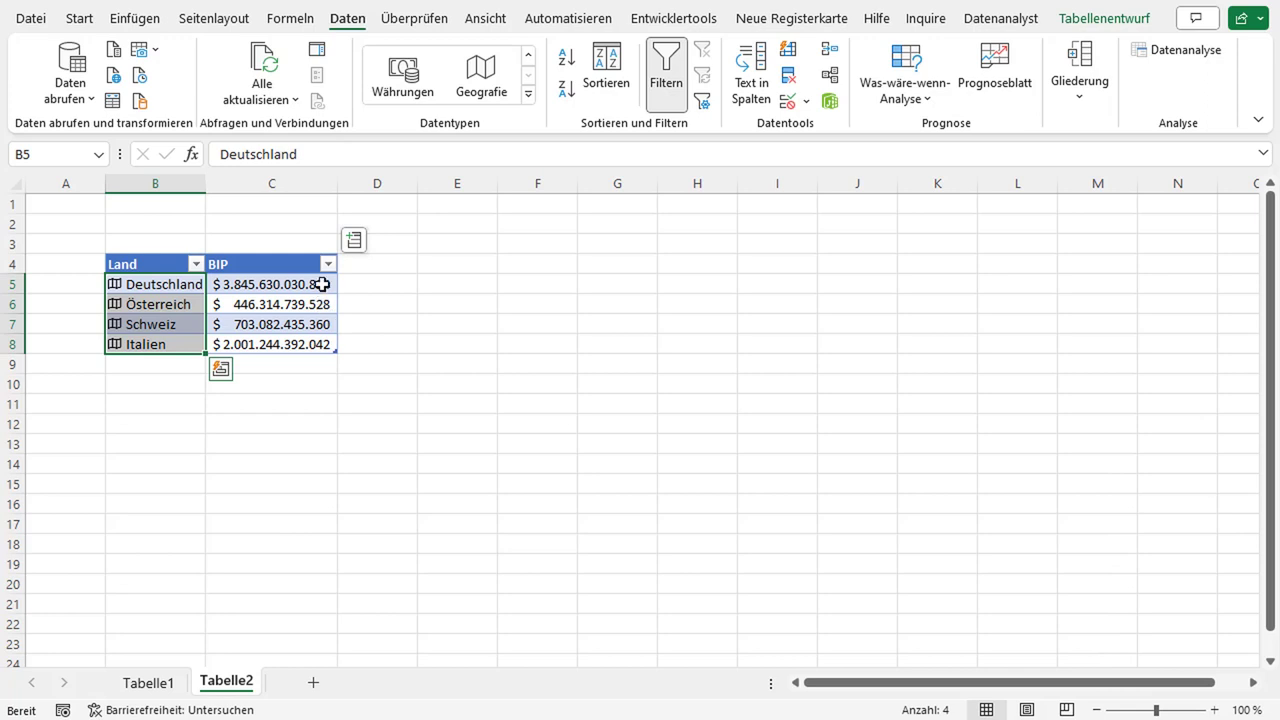
left_click(283, 284)
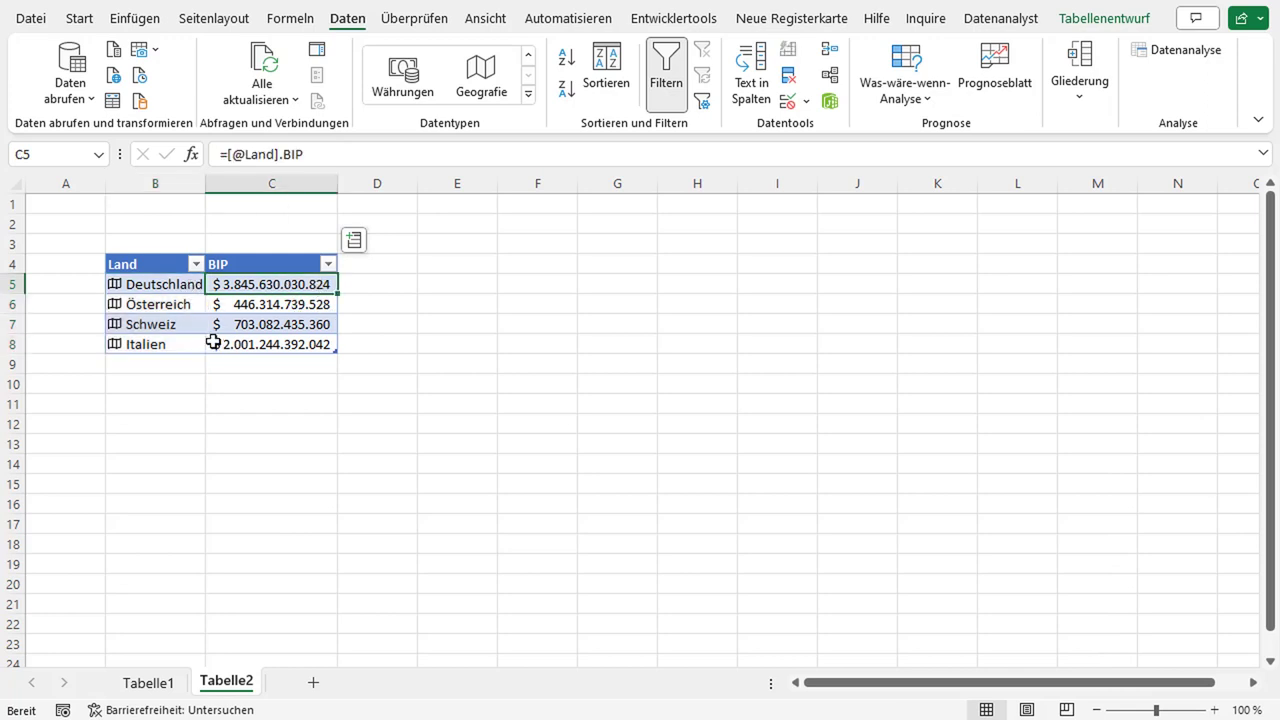
Insert the Bevölkerung: Erwerbsbeteiligung (%) field as a new table column.
left_click(173, 284)
left_click(288, 290)
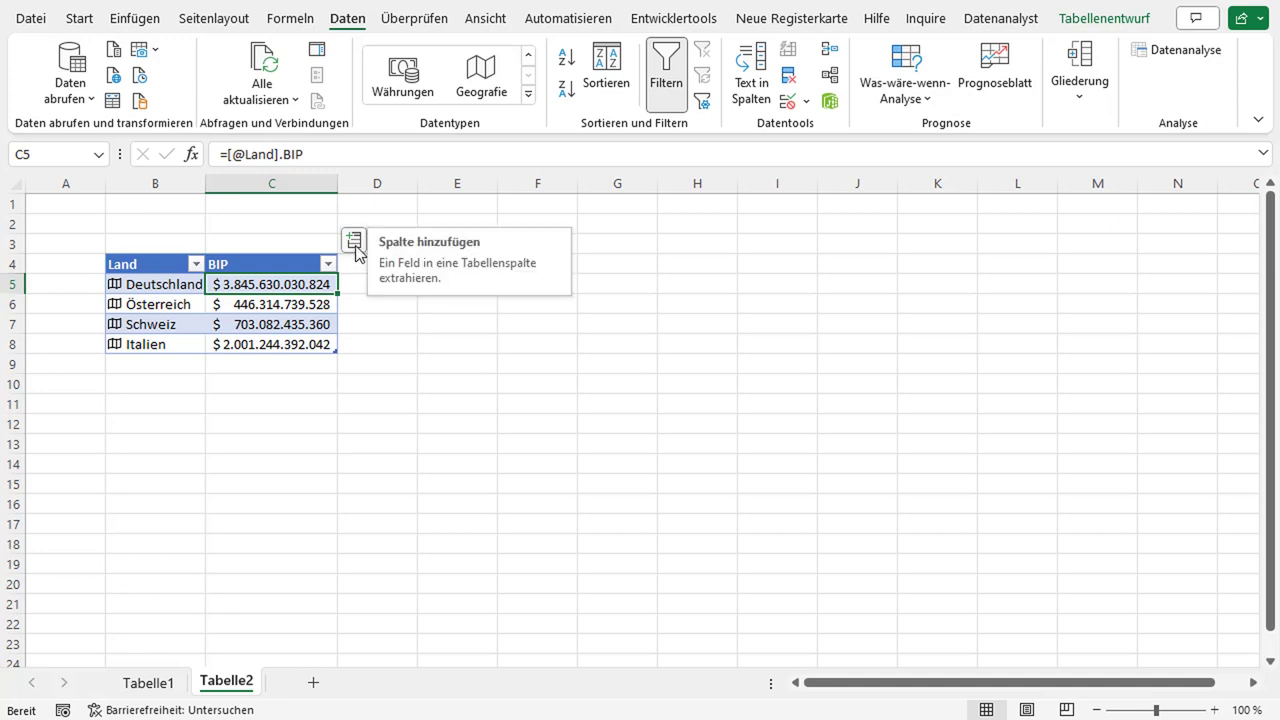
left_click(355, 242)
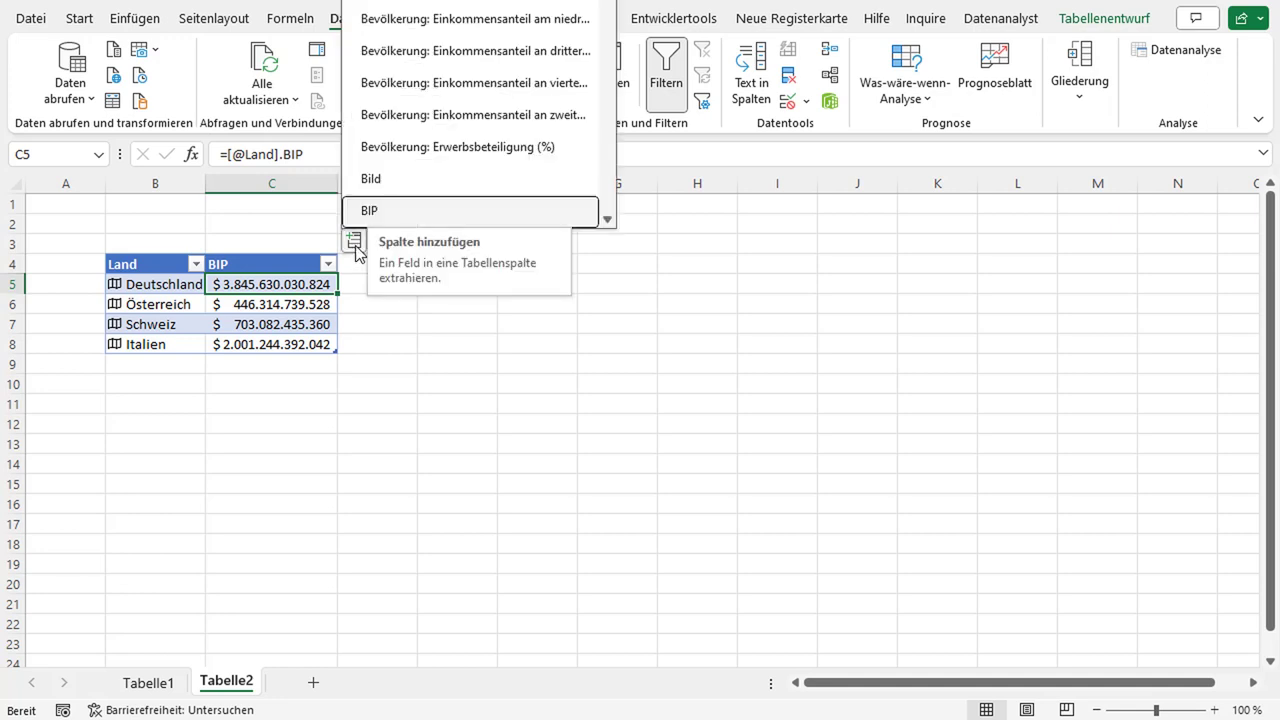
left_click(514, 150)
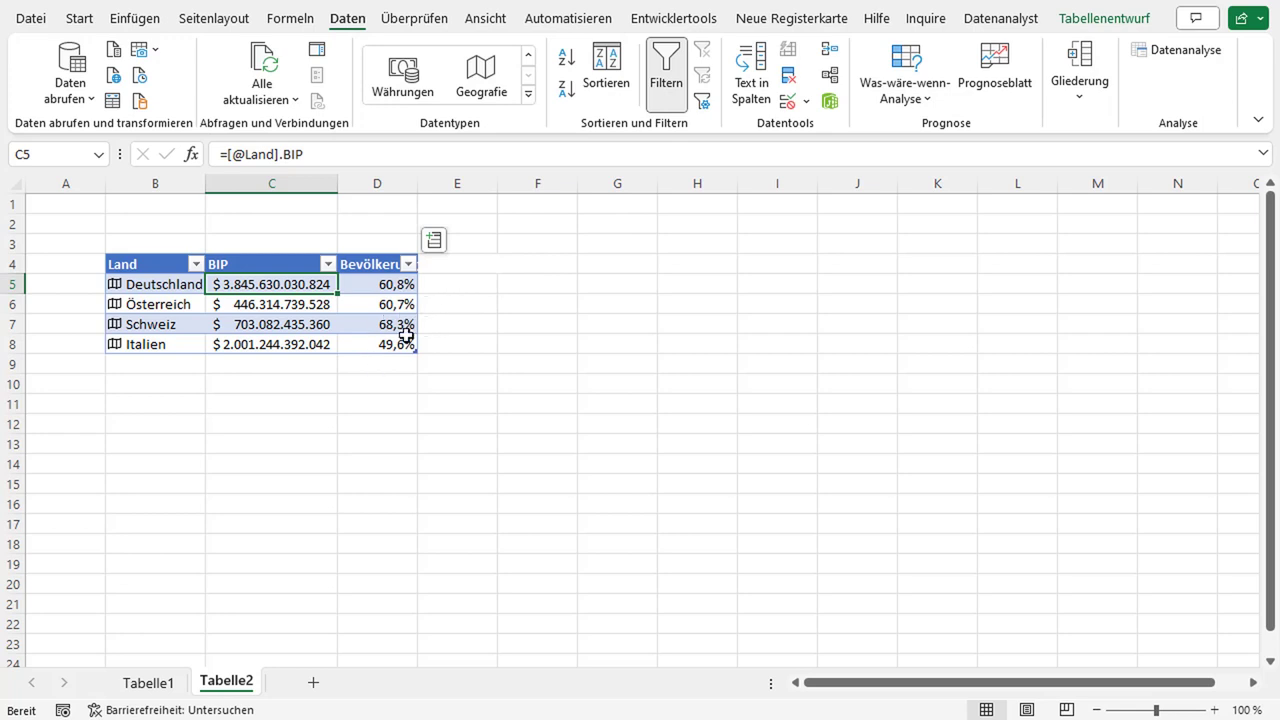
Insert the Benzinpreis field as a column and inspect the Italien and Österreich prices.
left_click(434, 240)
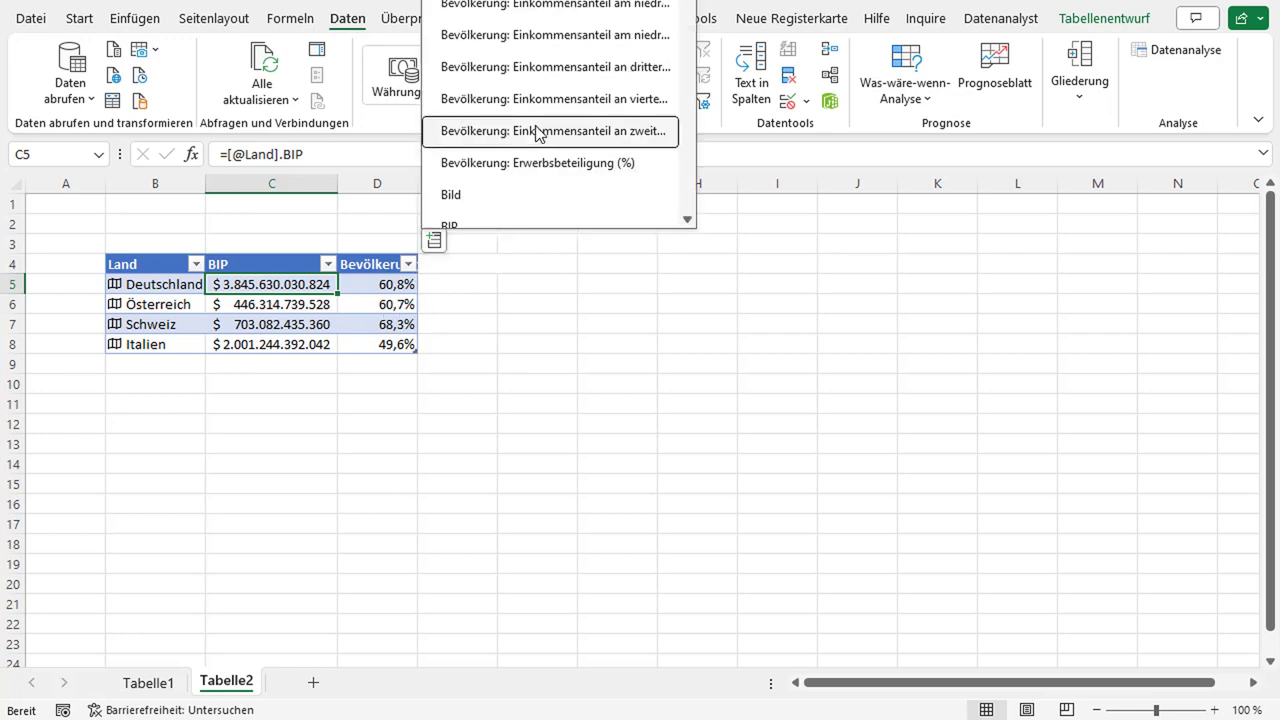
scroll(540, 140, "down", 2)
scroll(580, 172, "down", 2)
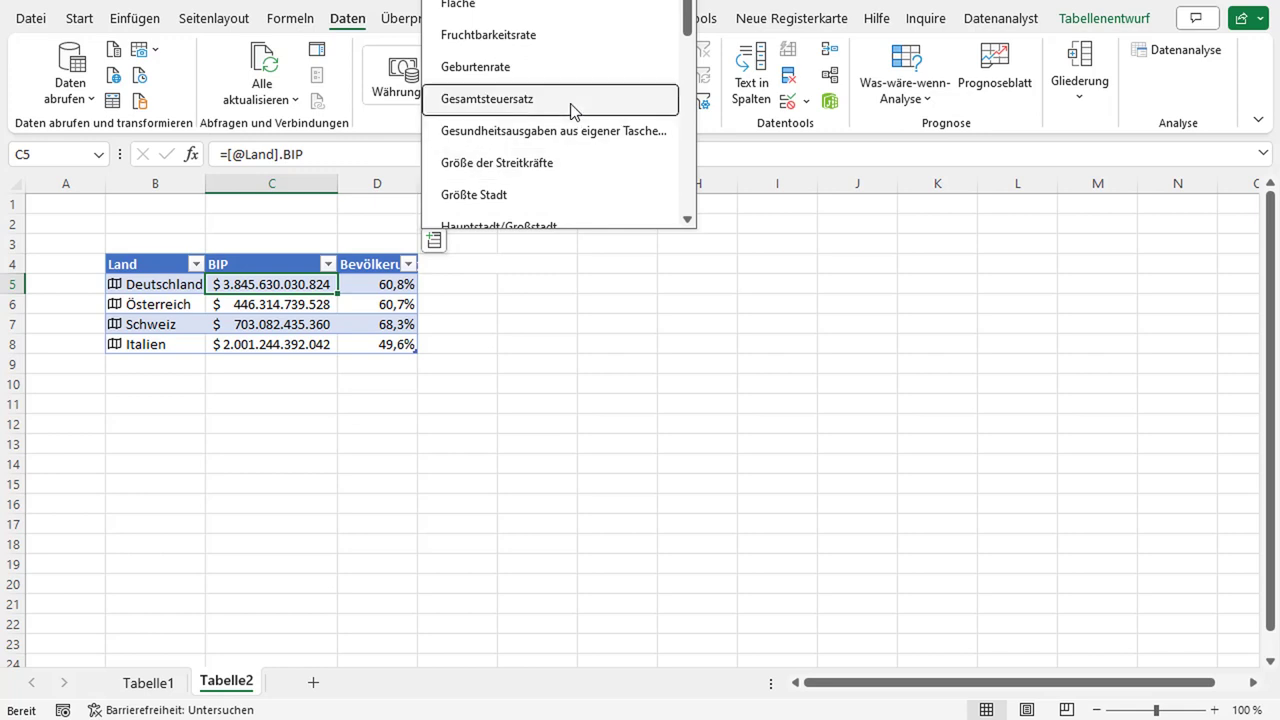
scroll(574, 149, "down", 2)
scroll(580, 135, "down", 2)
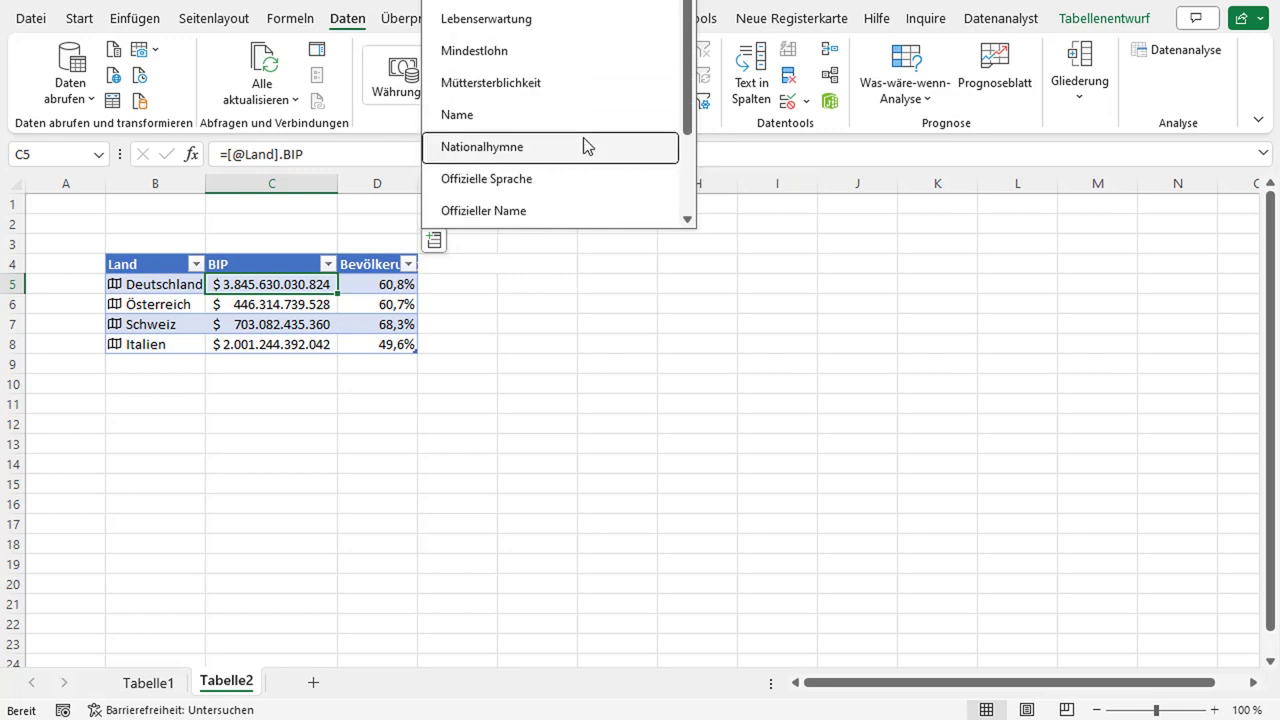
scroll(586, 147, "down", 2)
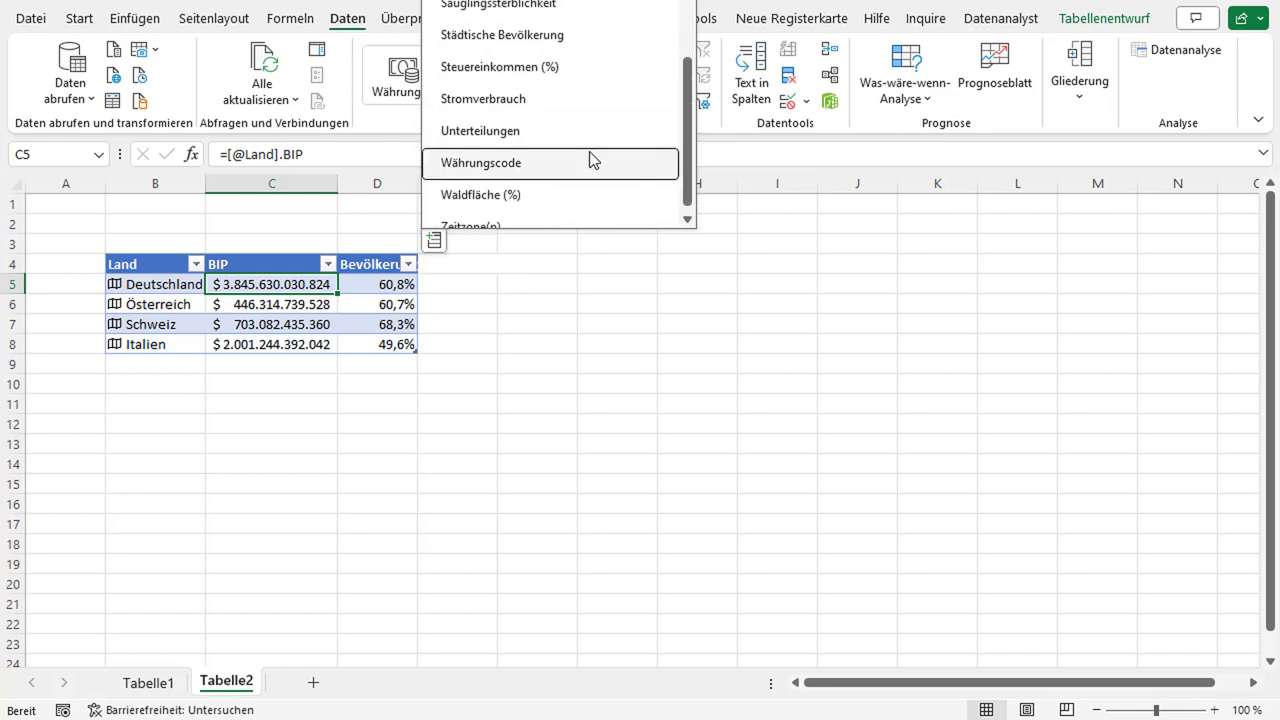
scroll(586, 145, "down", 1)
scroll(586, 150, "up", 3)
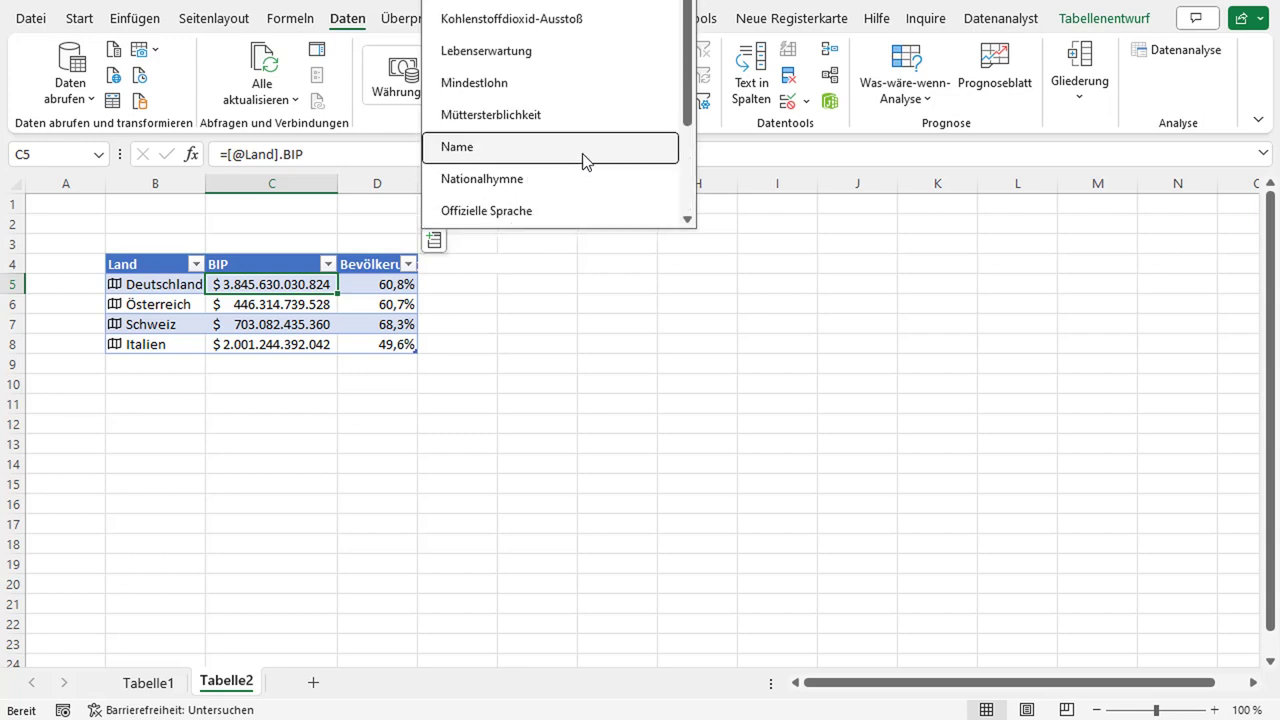
scroll(586, 160, "up", 2)
scroll(586, 160, "up", 5)
scroll(586, 157, "up", 2)
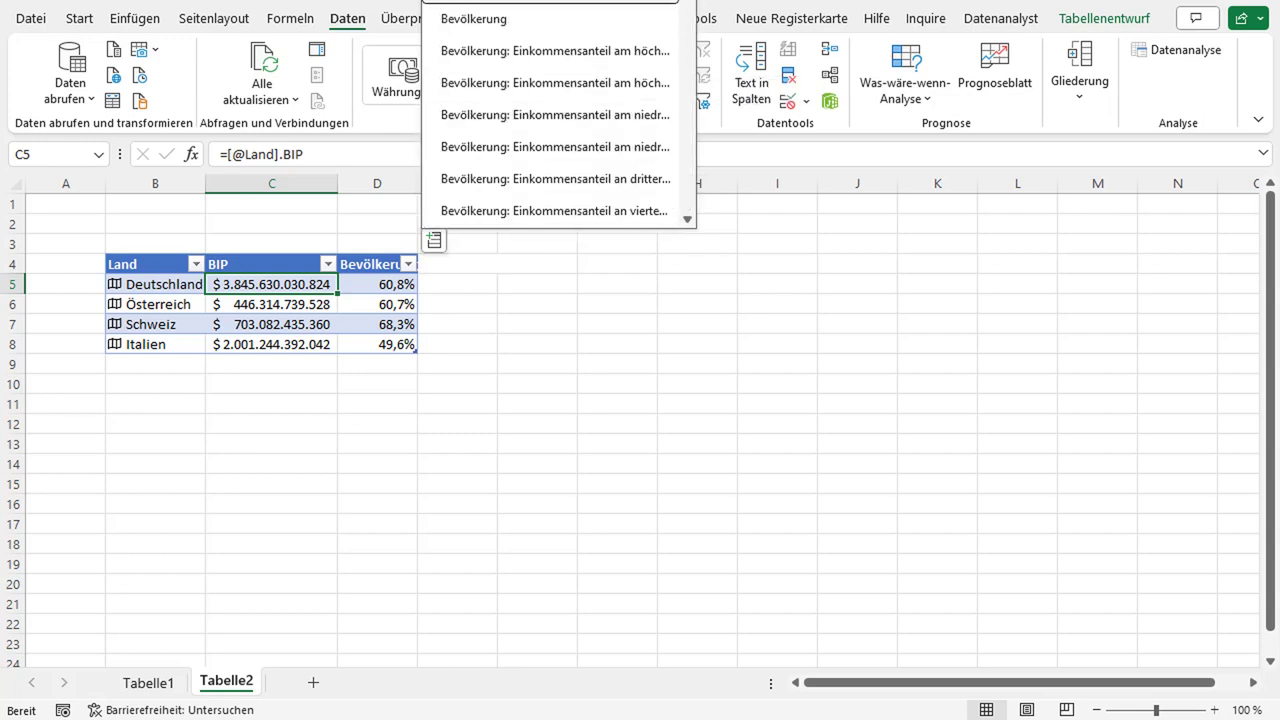
left_click(556, 18)
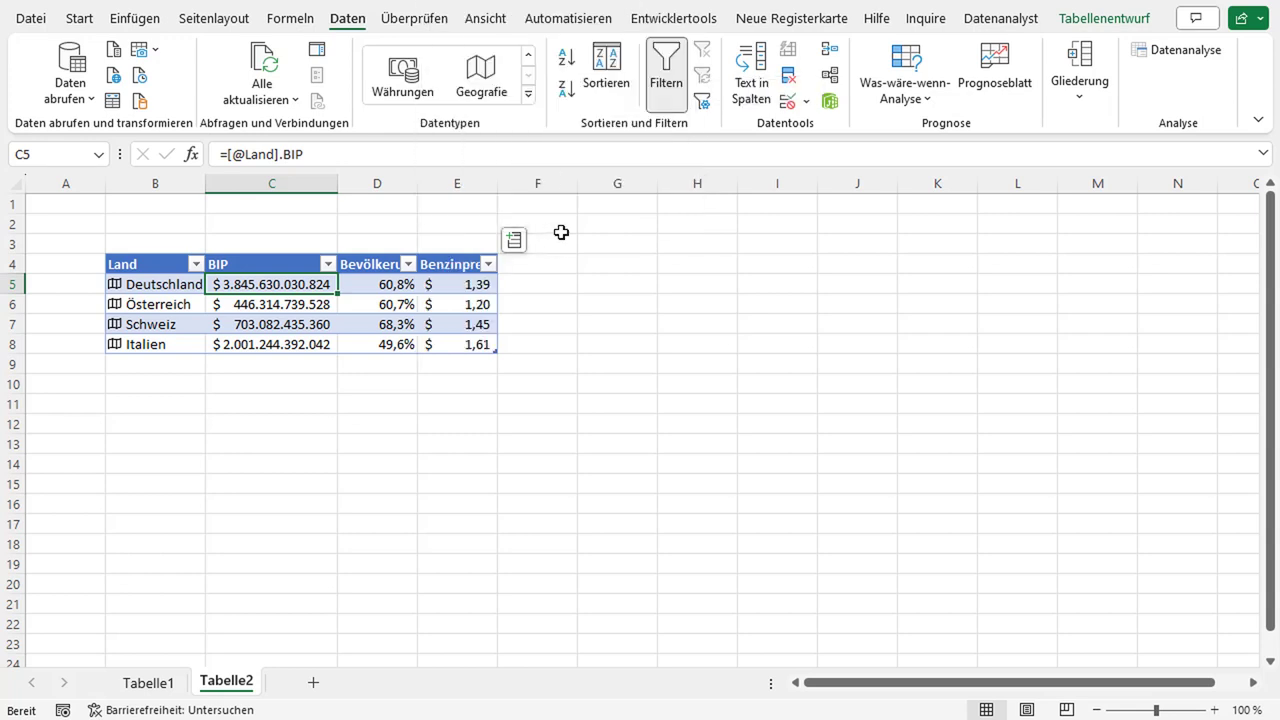
left_click(468, 341)
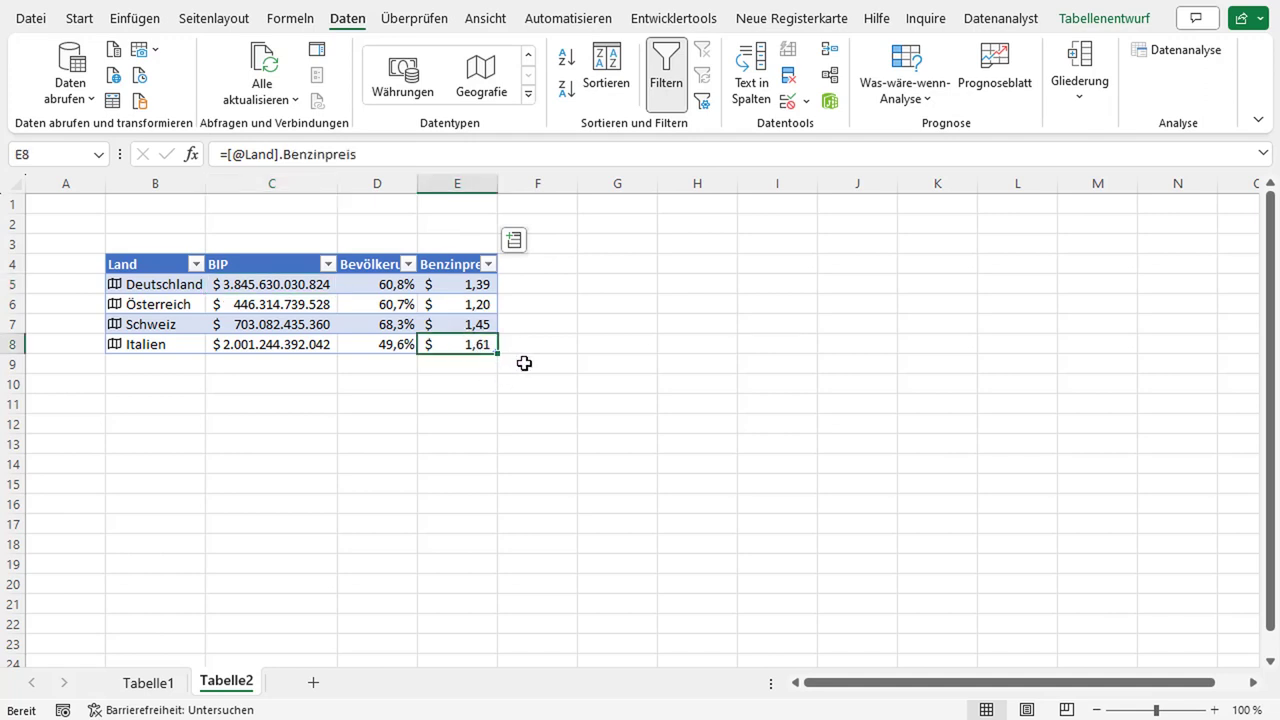
left_click(482, 308)
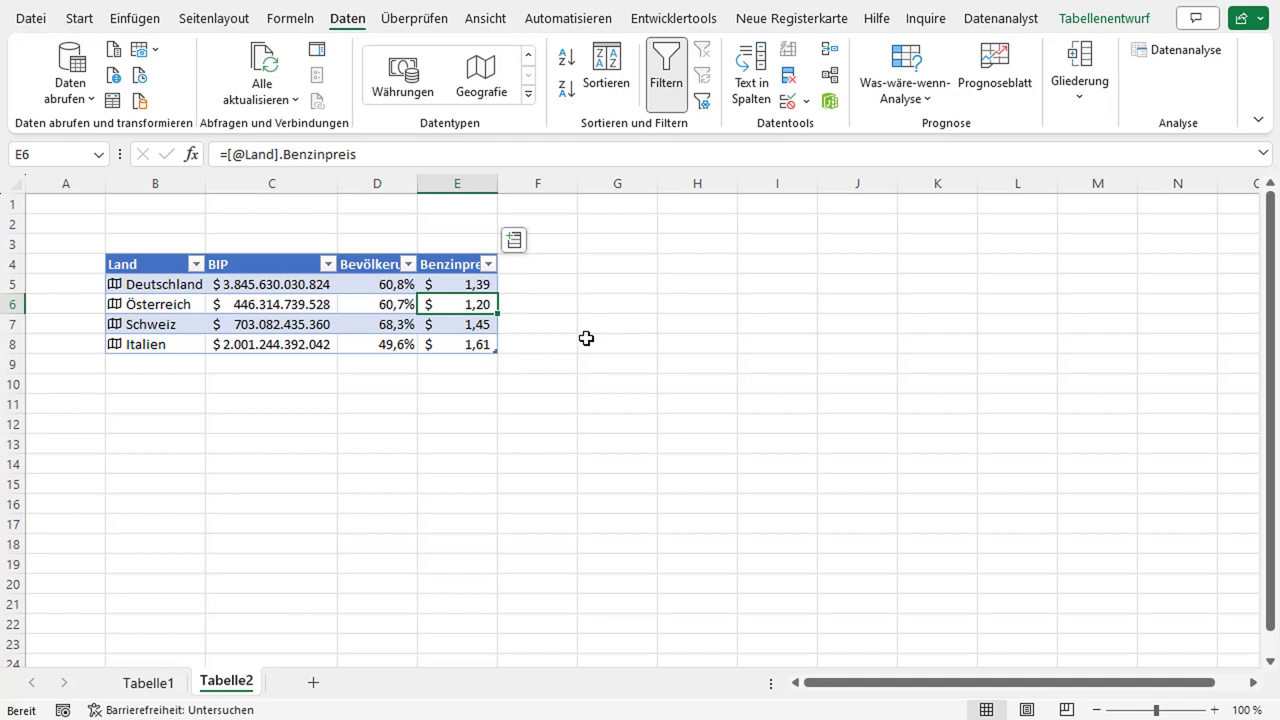
Insert the Bild field so each country's flag image appears in a new column.
left_click(514, 240)
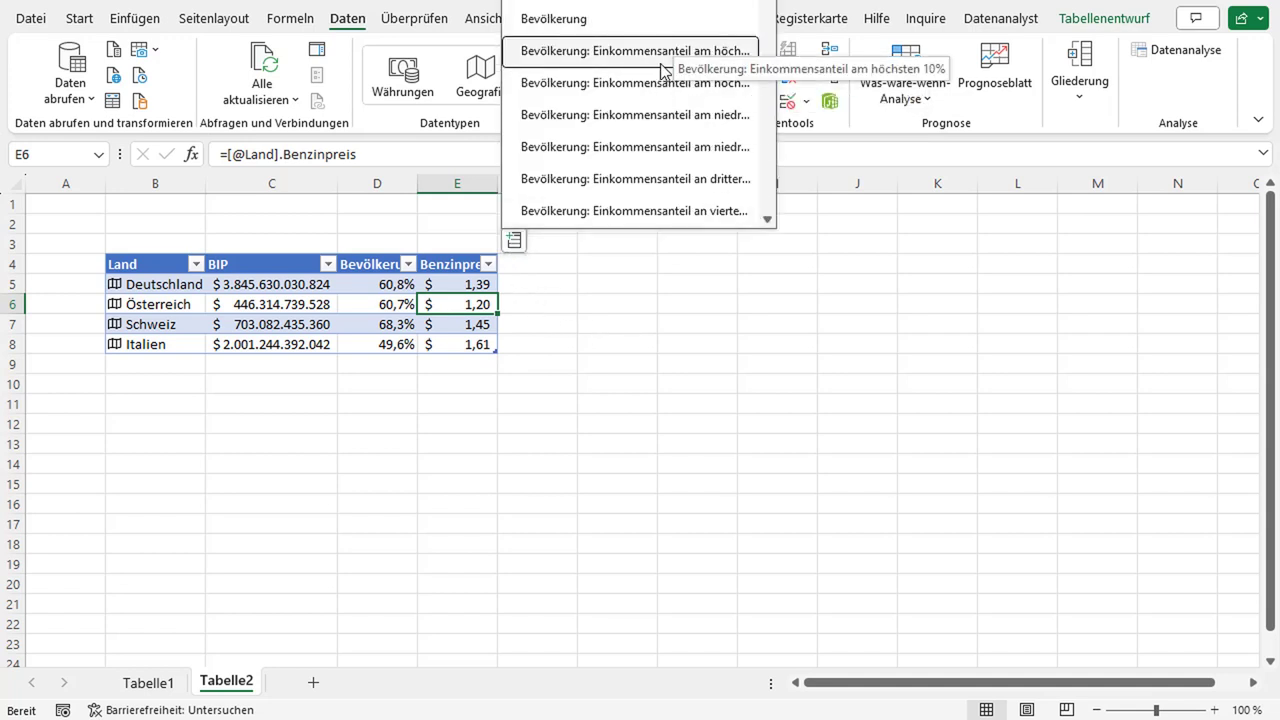
scroll(672, 31, "down", 1)
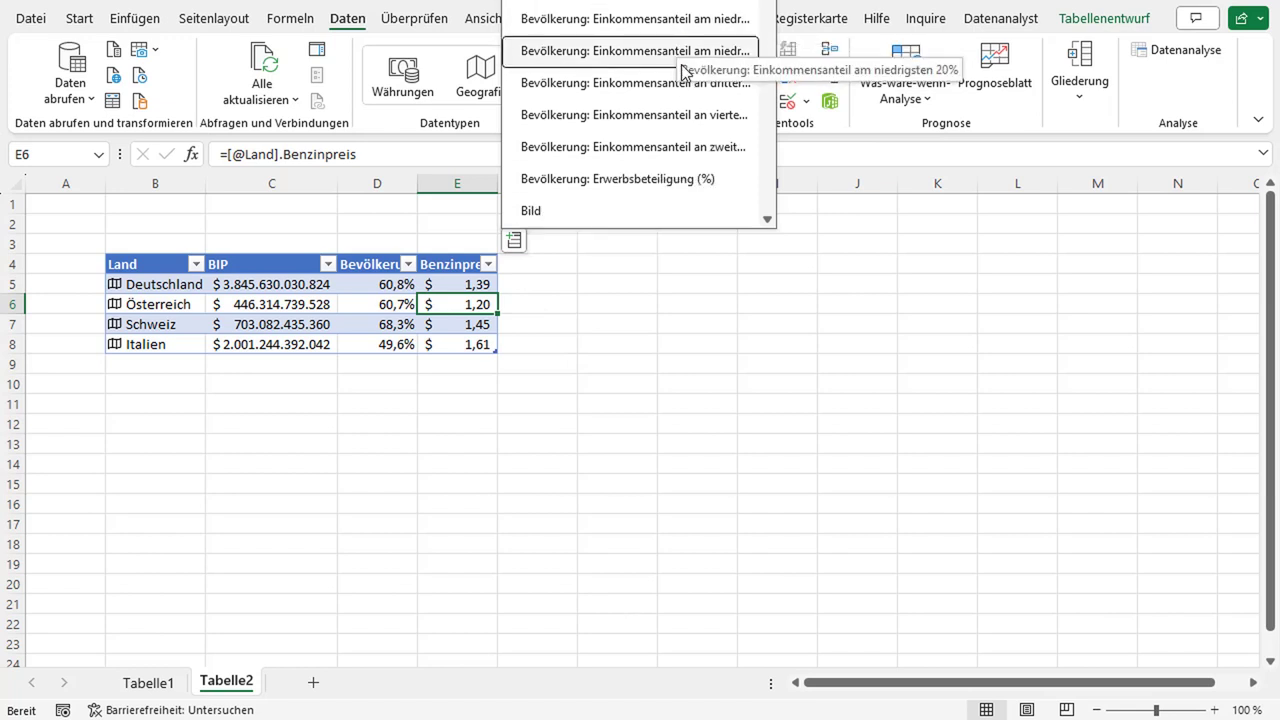
scroll(683, 72, "down", 2)
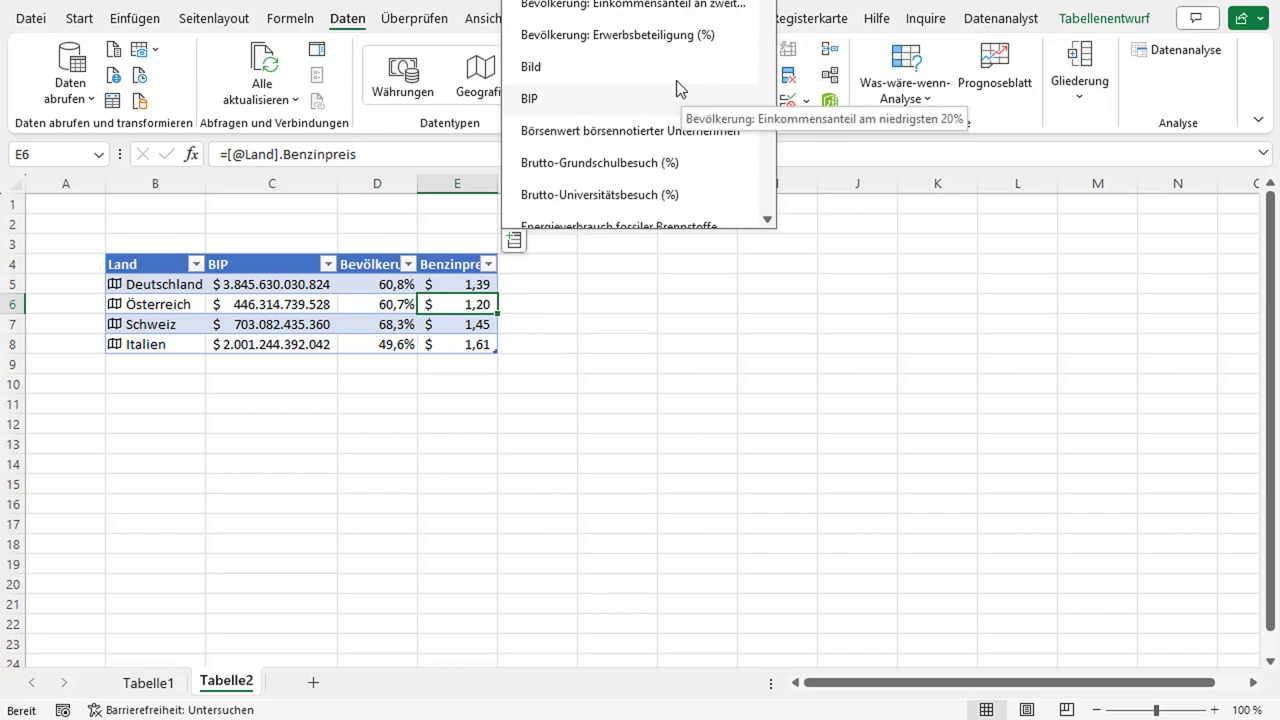
left_click(535, 68)
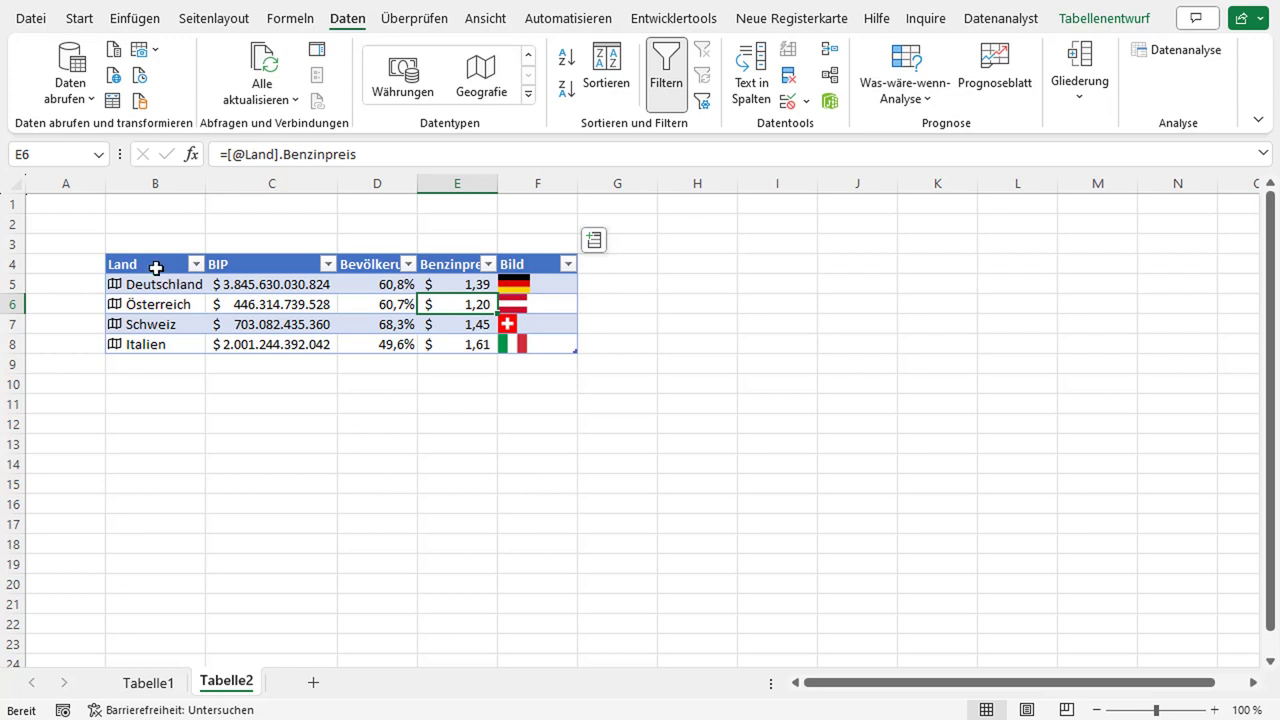
Insert a Flächenkartogramm map chart of B4:C8 and drag it larger up and to the left.
left_click_drag(160, 264, 287, 342)
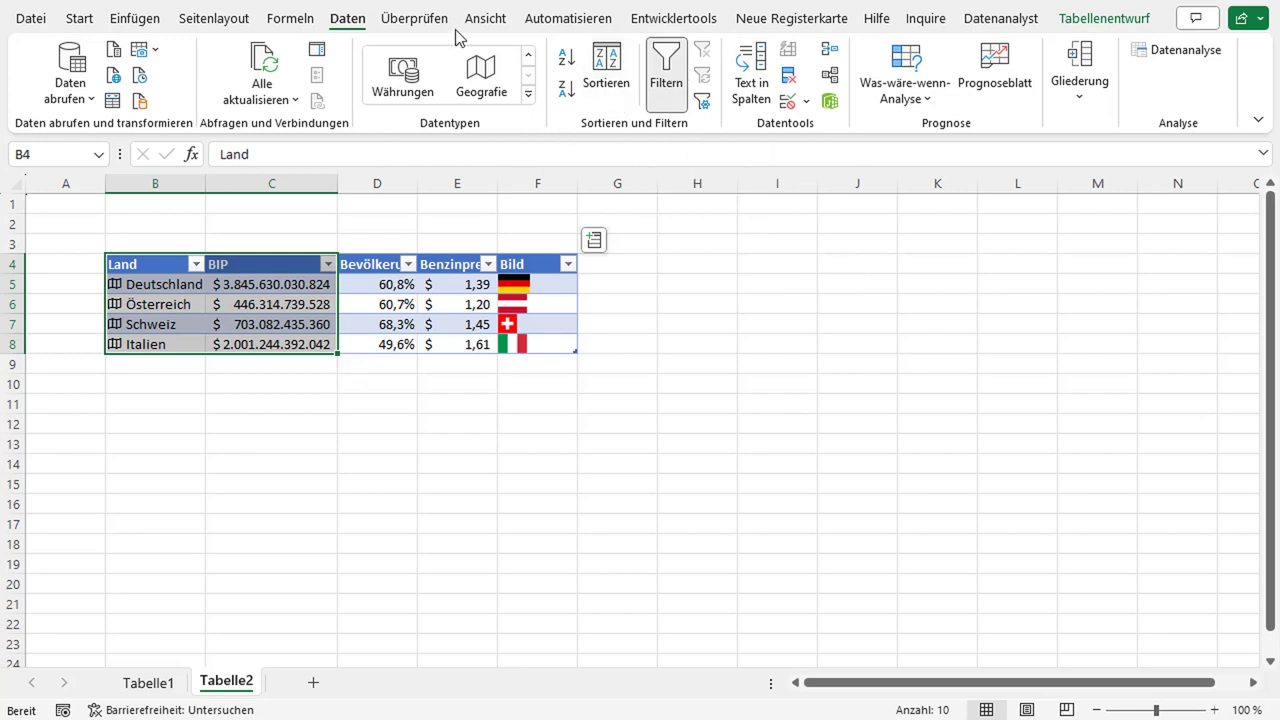
left_click(136, 28)
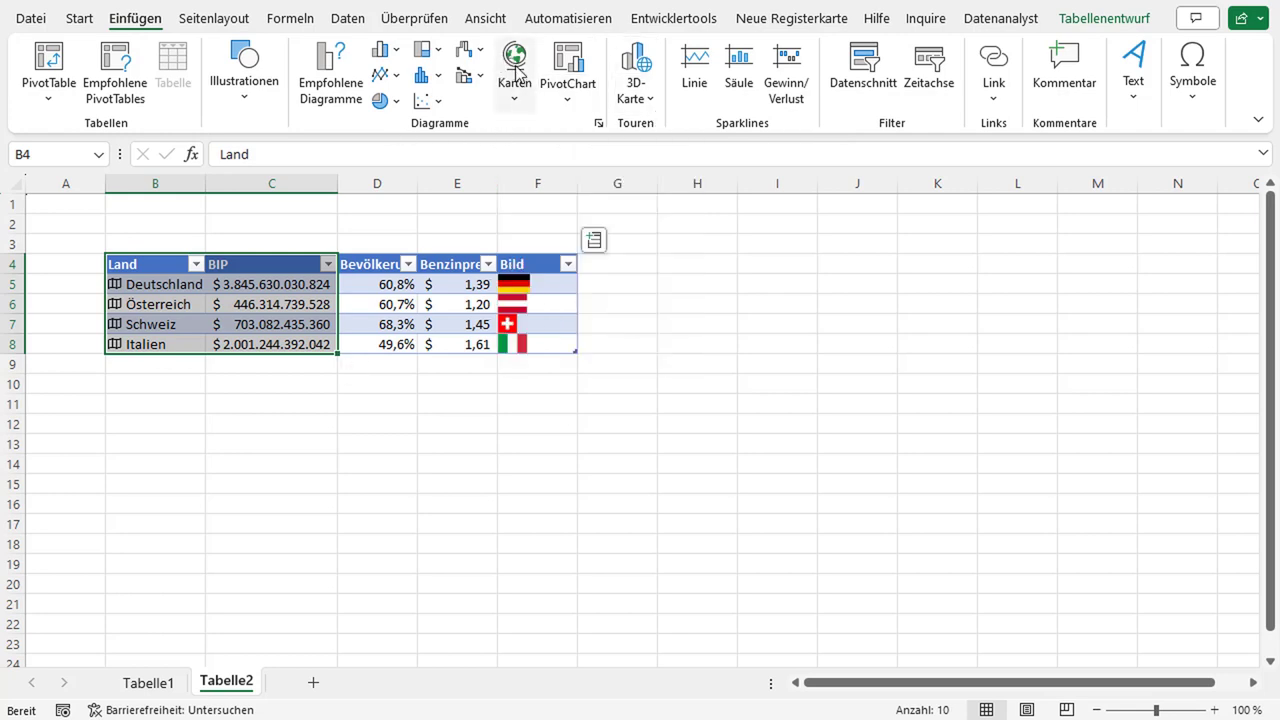
left_click(515, 100)
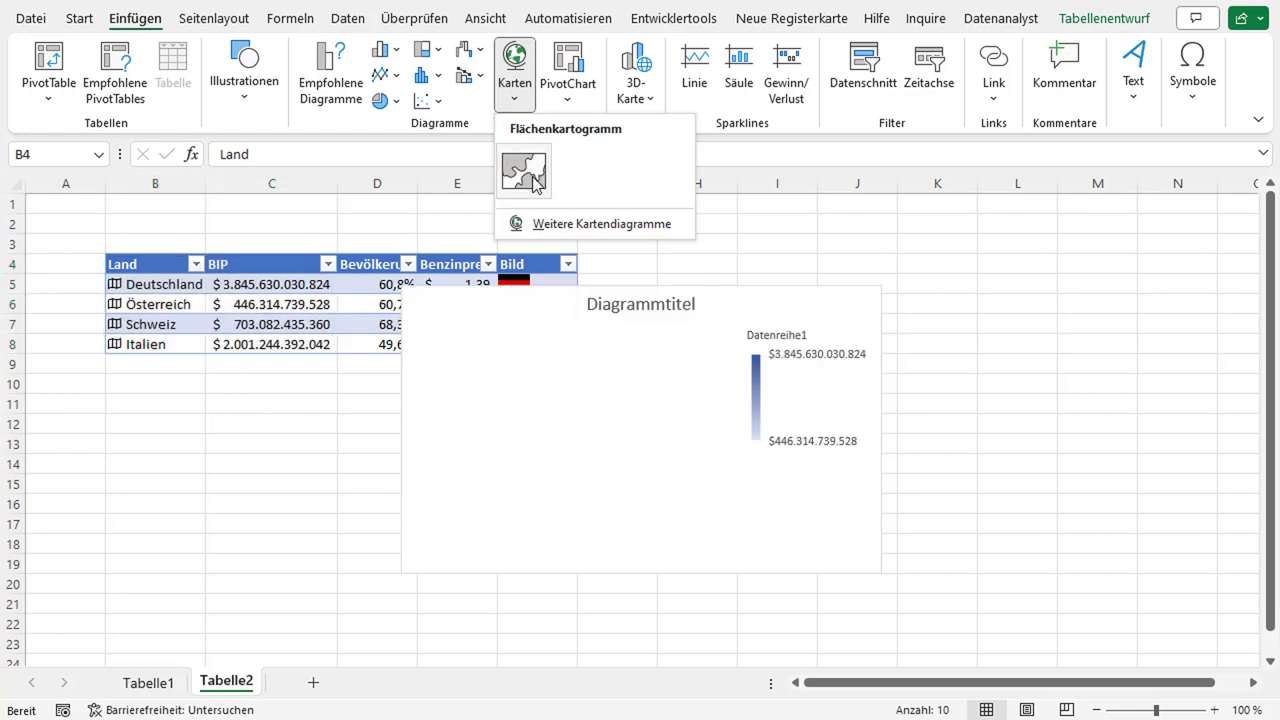
left_click(535, 180)
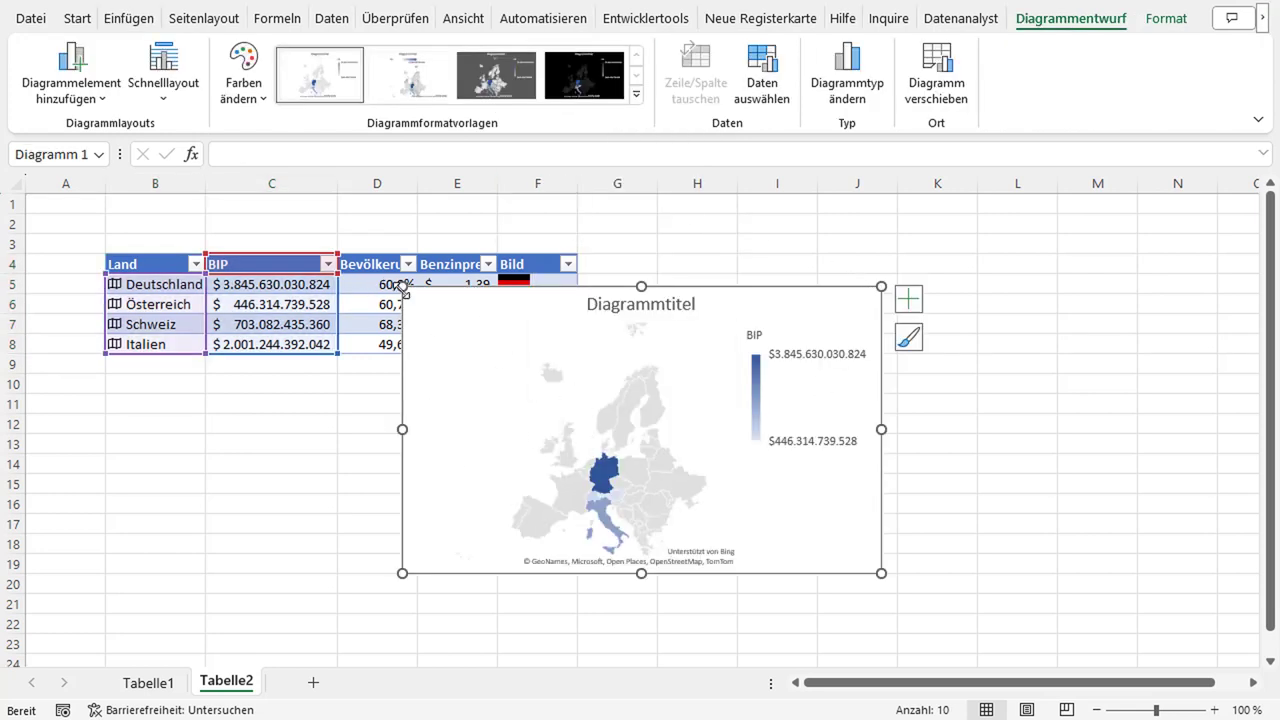
left_click_drag(402, 287, 77, 210)
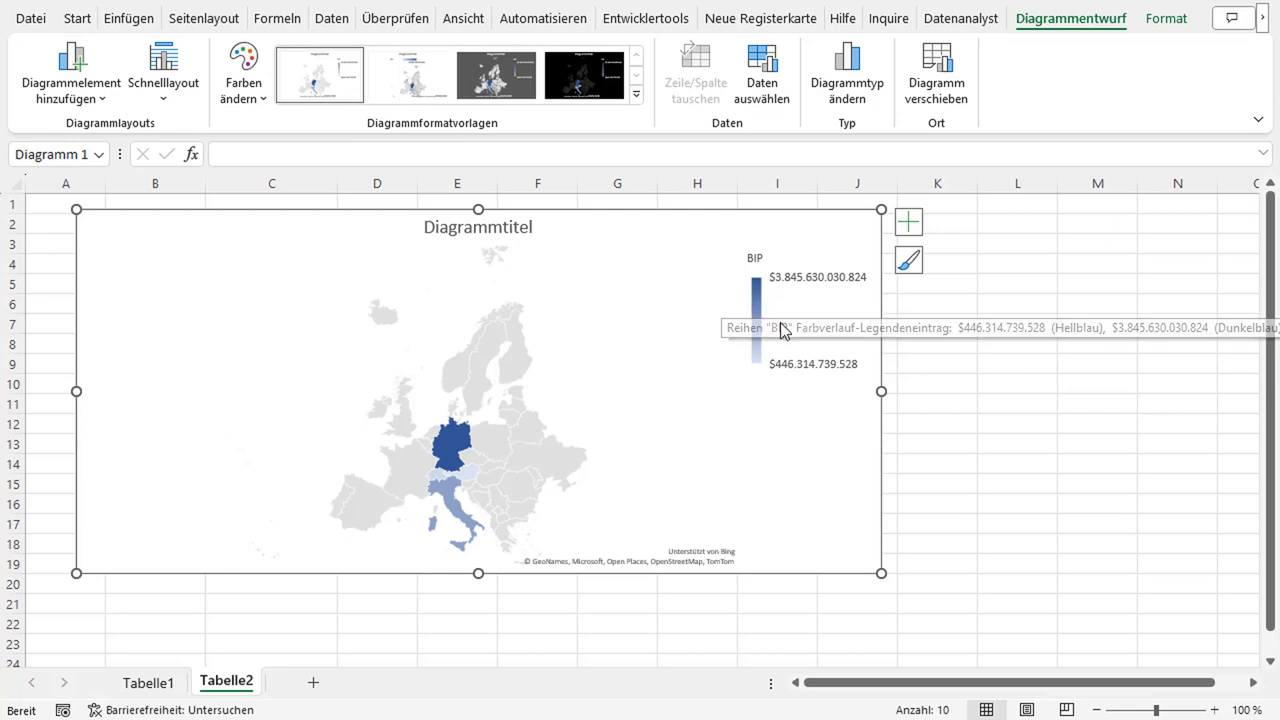
mouse_move(452, 441)
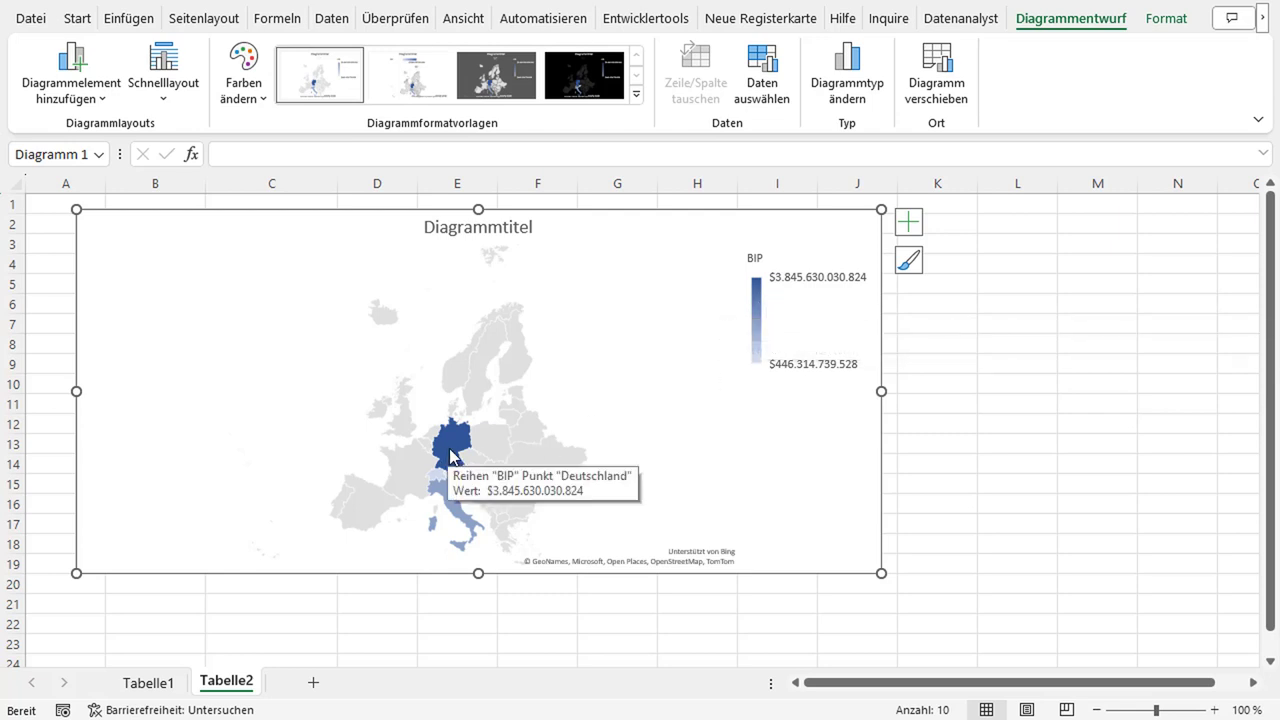
Select the Germany and Italy data points on the map, then clear the selection.
left_click(450, 455)
left_click(449, 454)
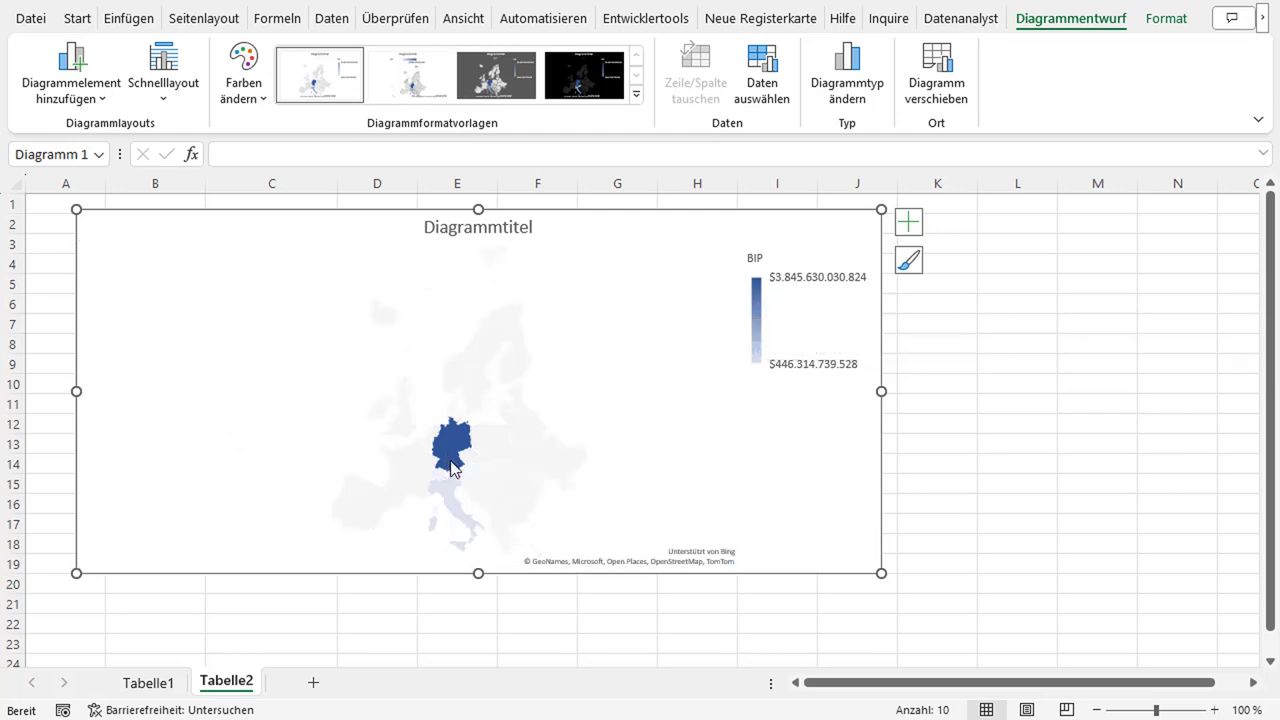
left_click(453, 500)
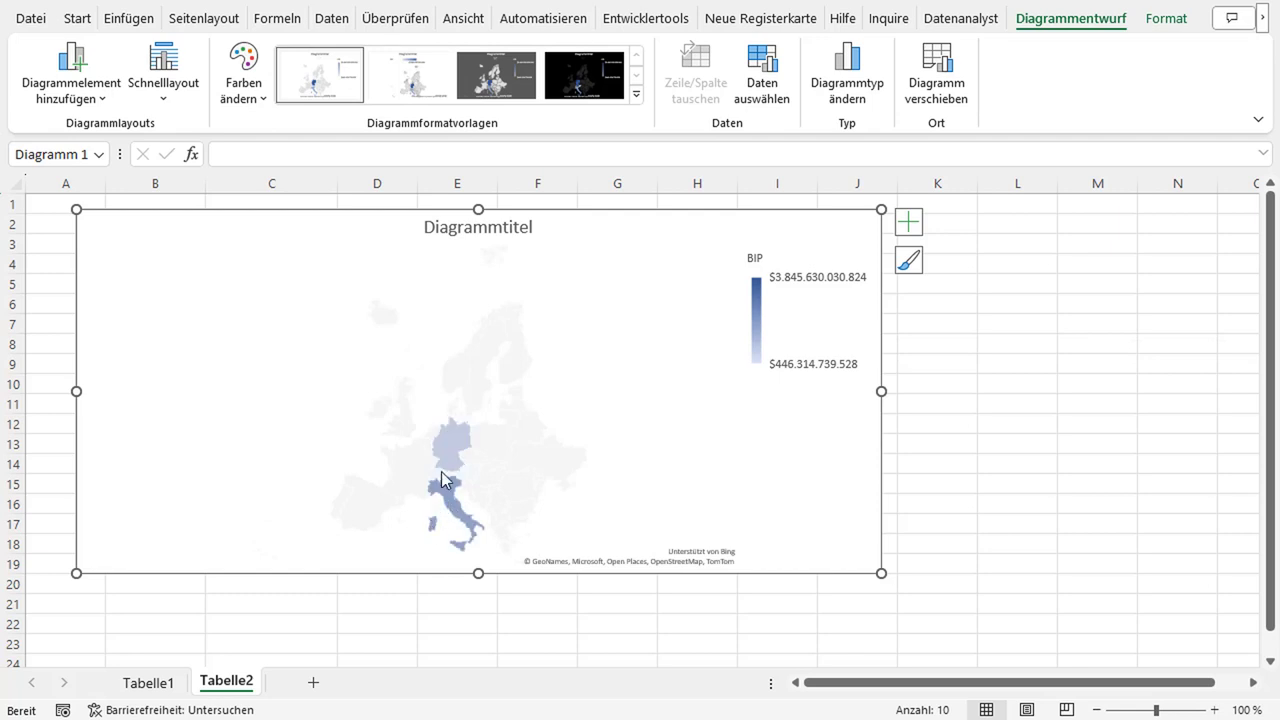
left_click(464, 477)
left_click(465, 477)
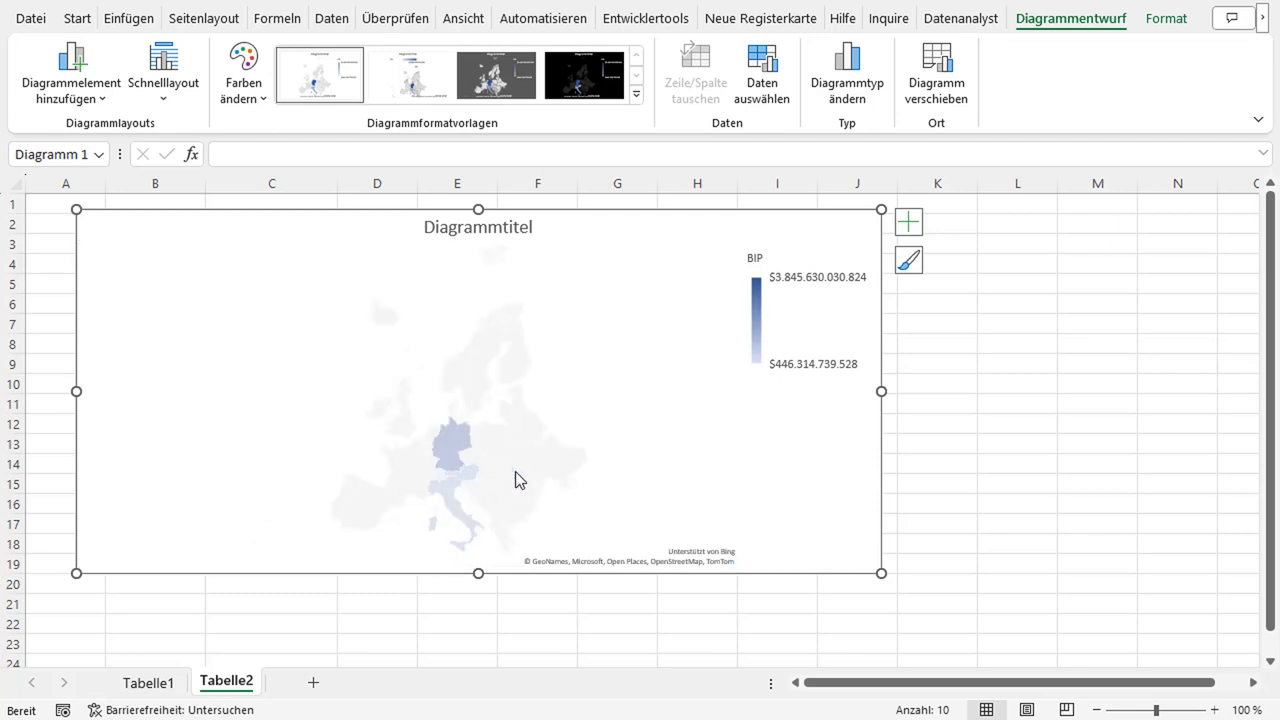
left_click(688, 437)
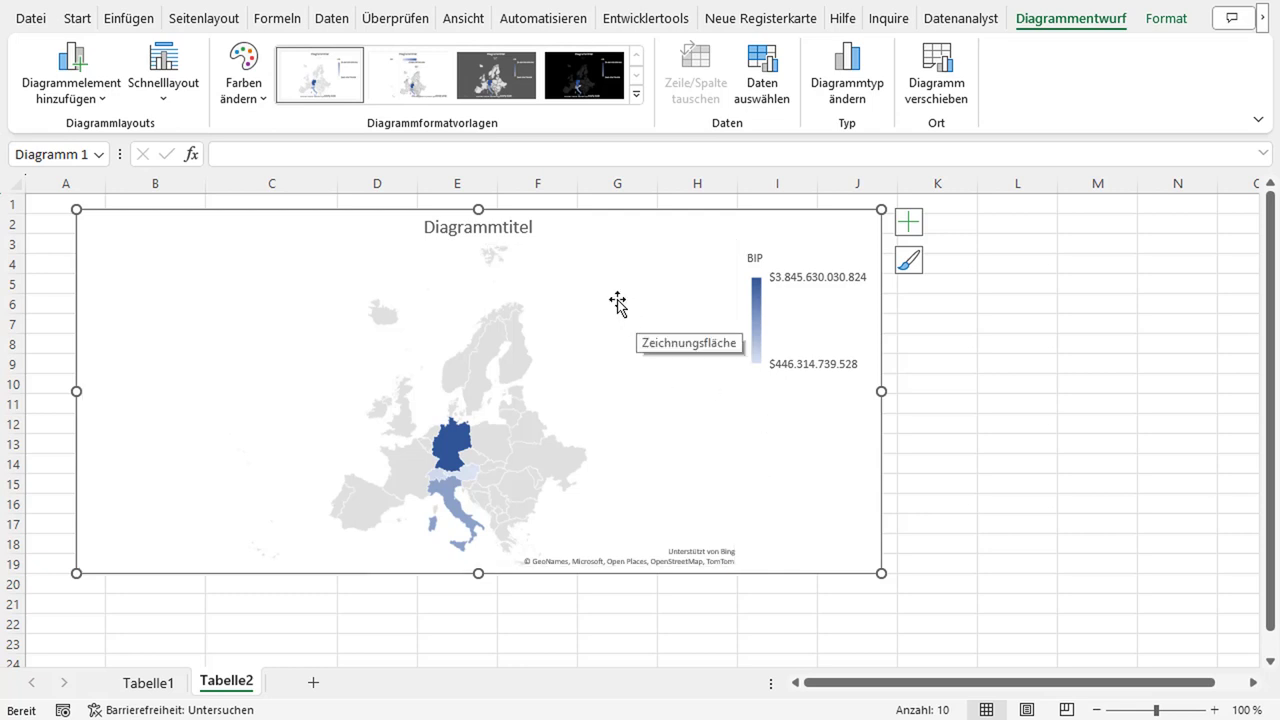
Try the second and black chart styles, stretch the map slightly lower, then restore the first white style.
left_click(636, 95)
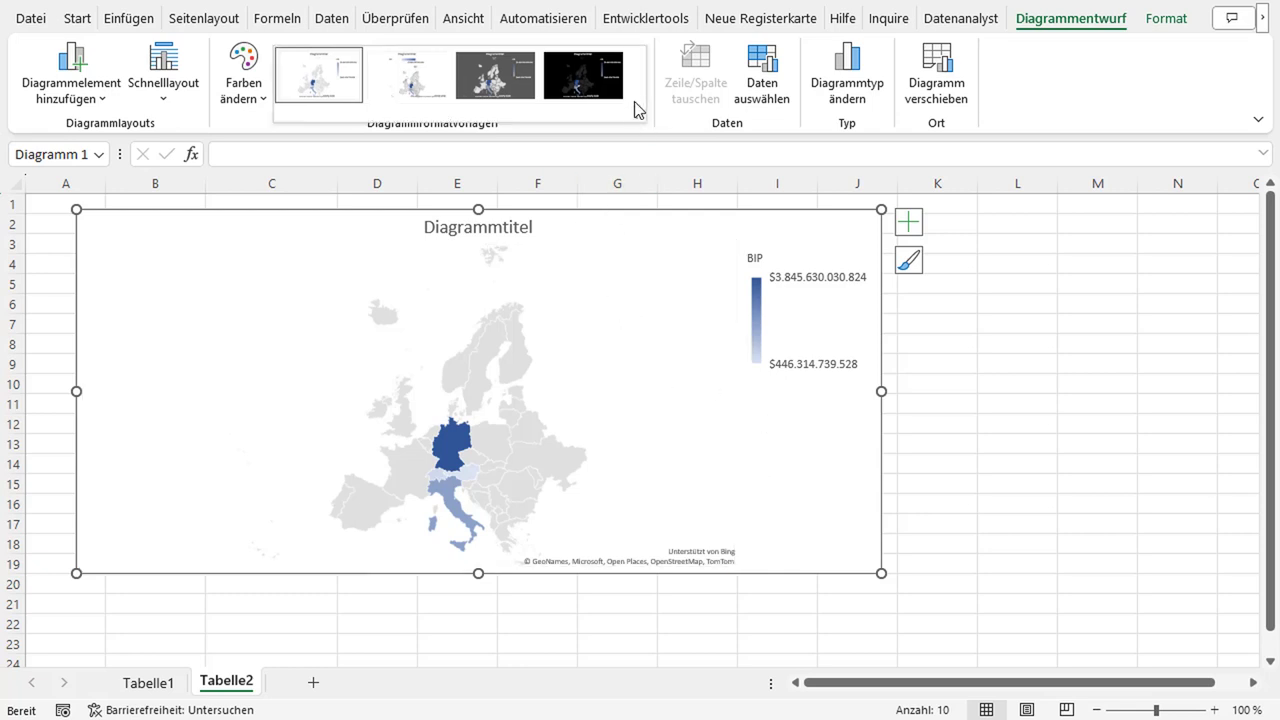
left_click(421, 95)
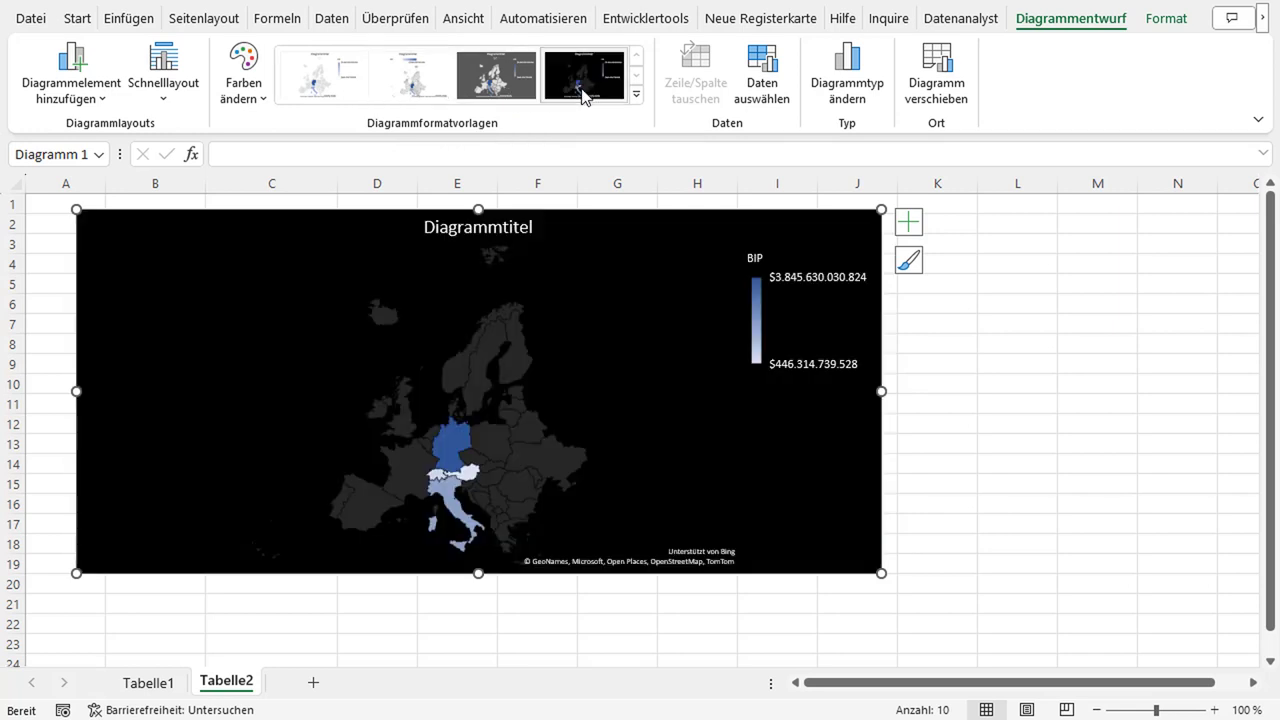
left_click(588, 96)
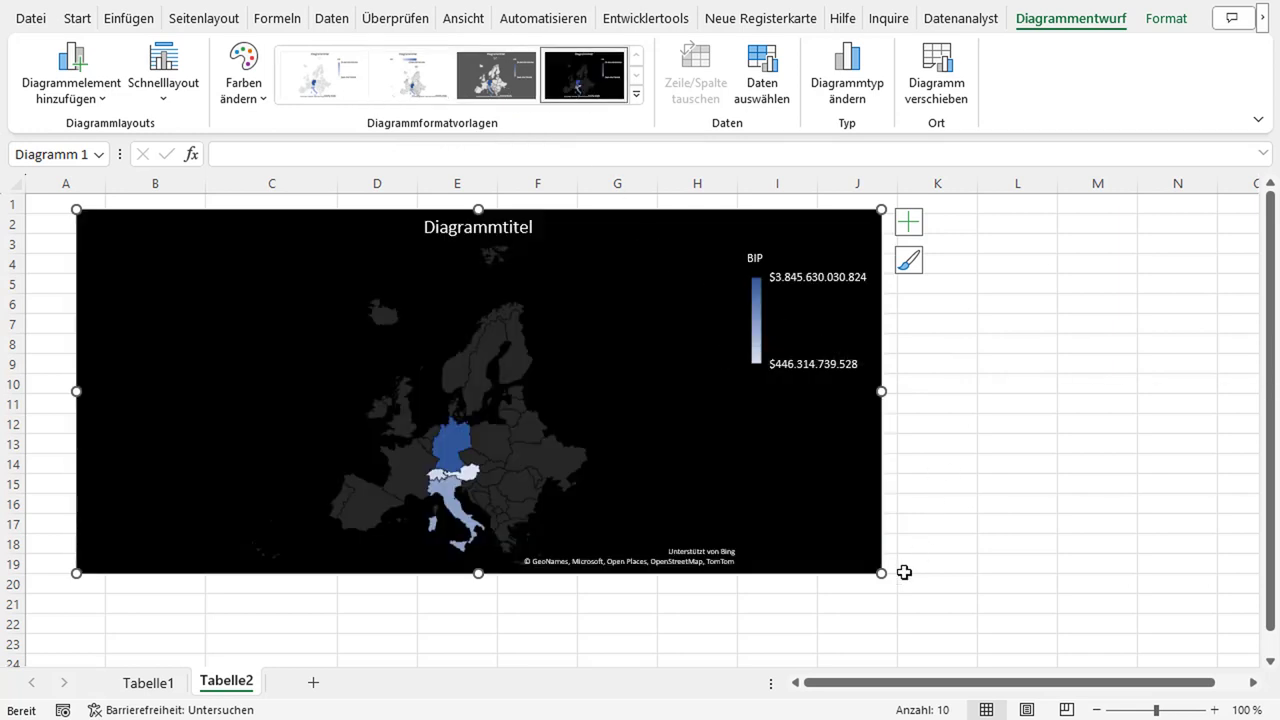
left_click_drag(881, 573, 885, 596)
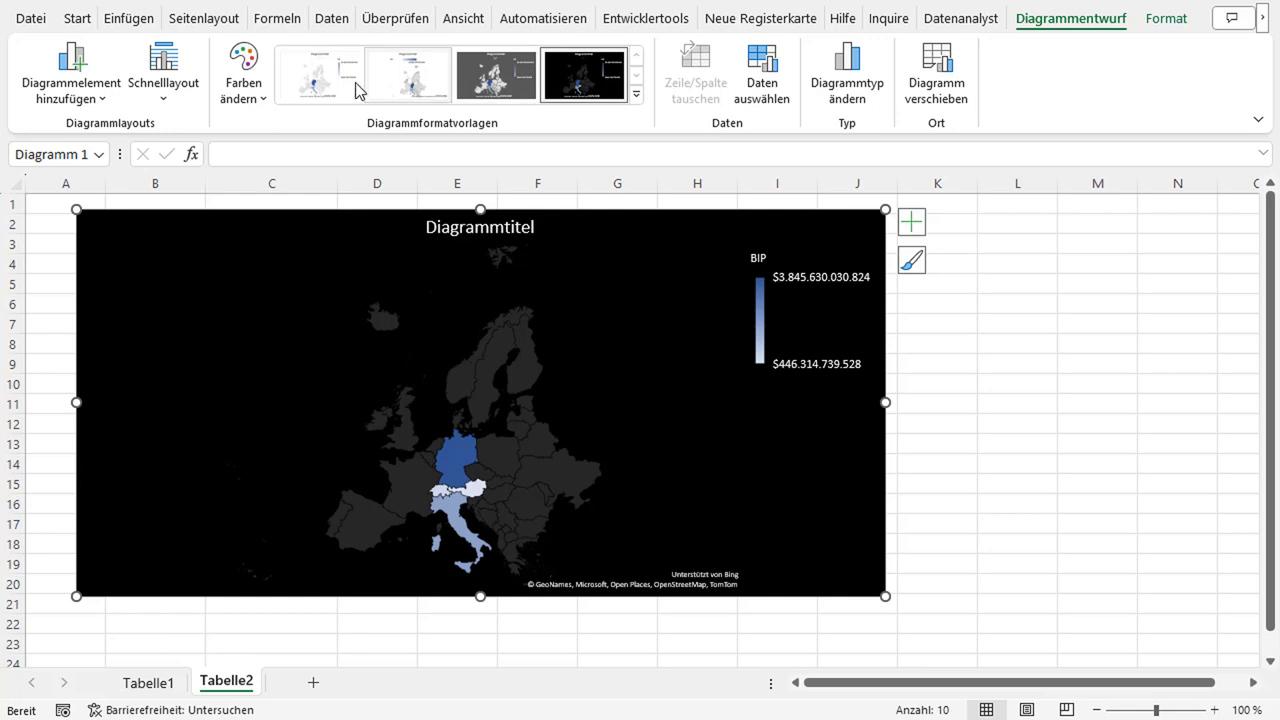
left_click(330, 95)
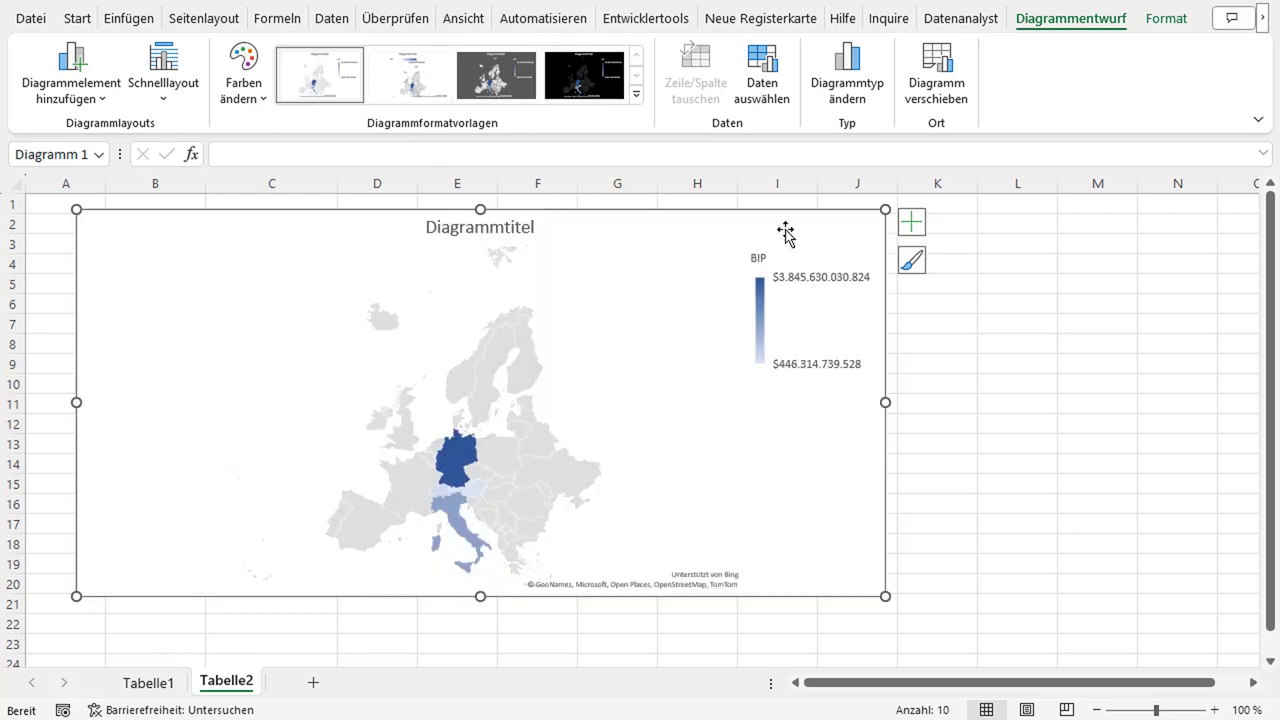
Resize the BIP map chart smaller and move it beside the country table so every row is visible.
left_click_drag(885, 209, 605, 306)
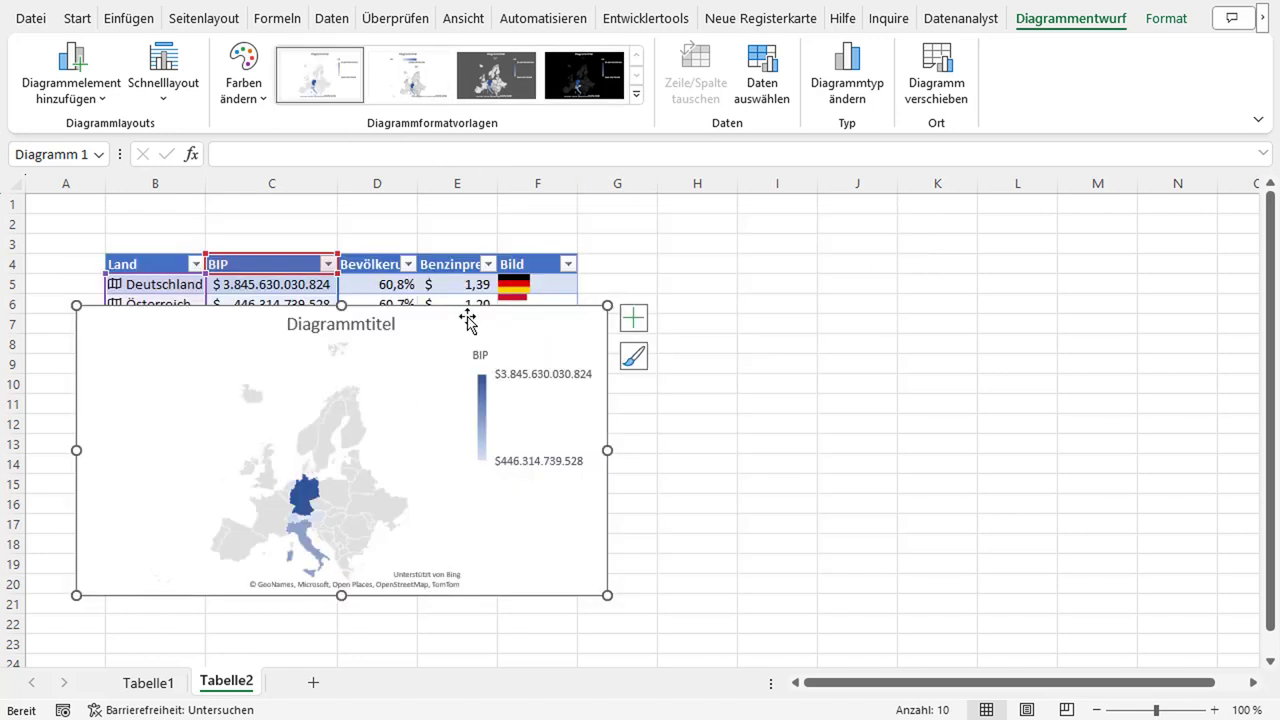
left_click_drag(458, 307, 986, 221)
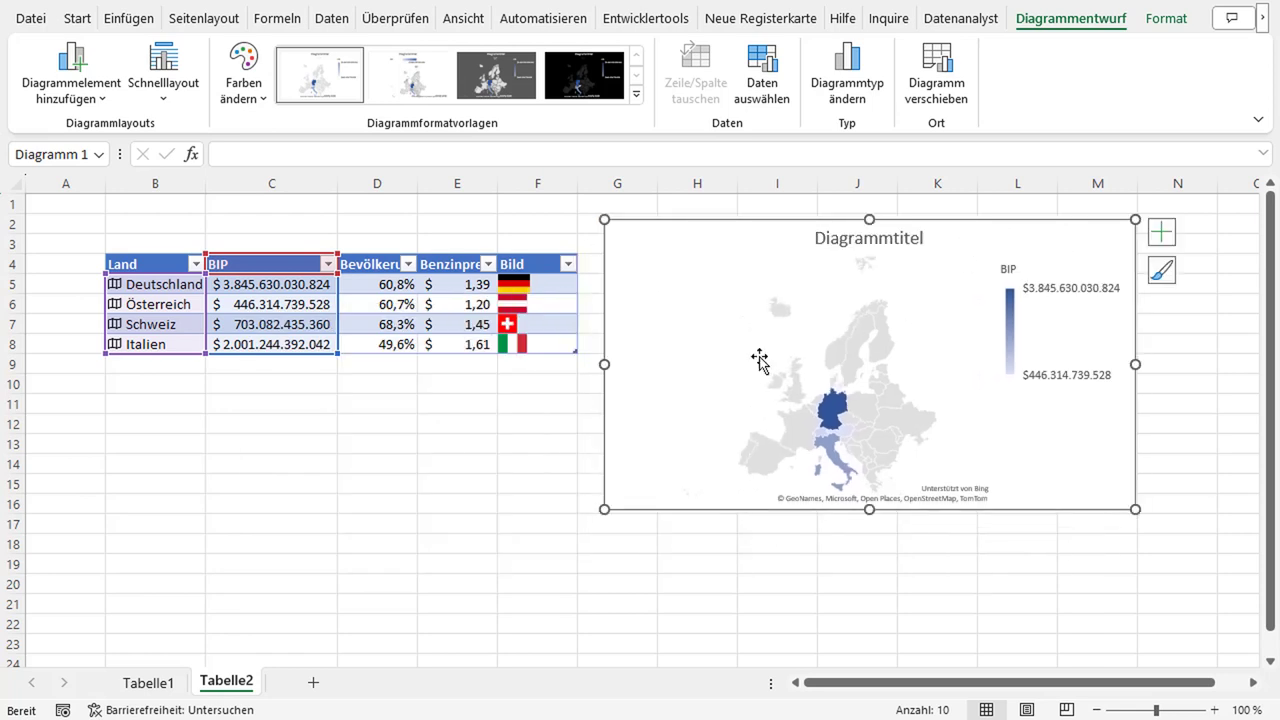